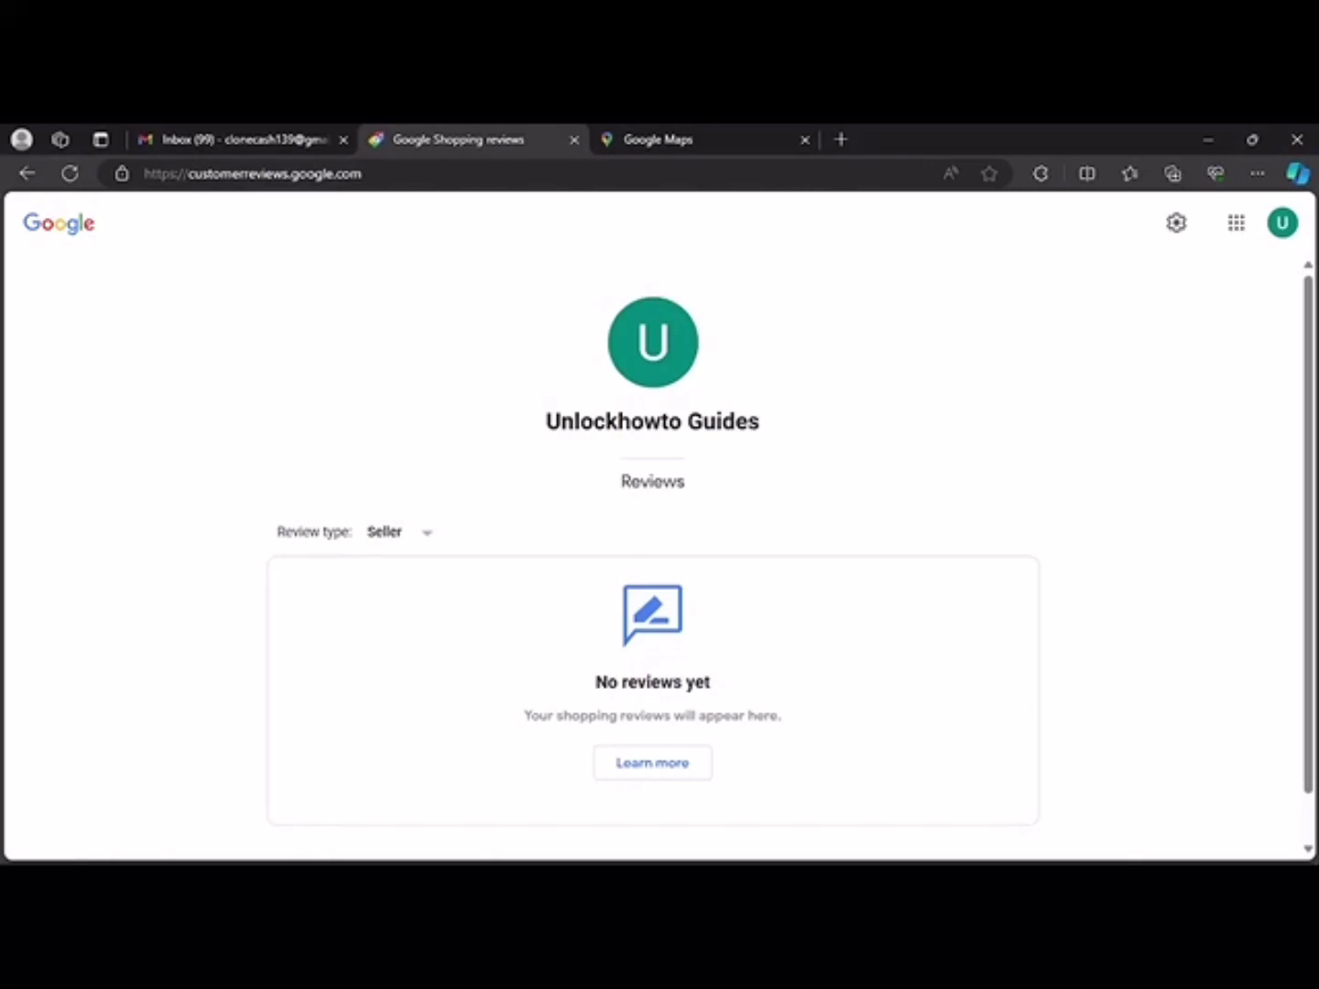
# Step: Check the profile name on the Google Maps contributions page and return to the Google Shopping reviews page
pyautogui.click(724, 139)
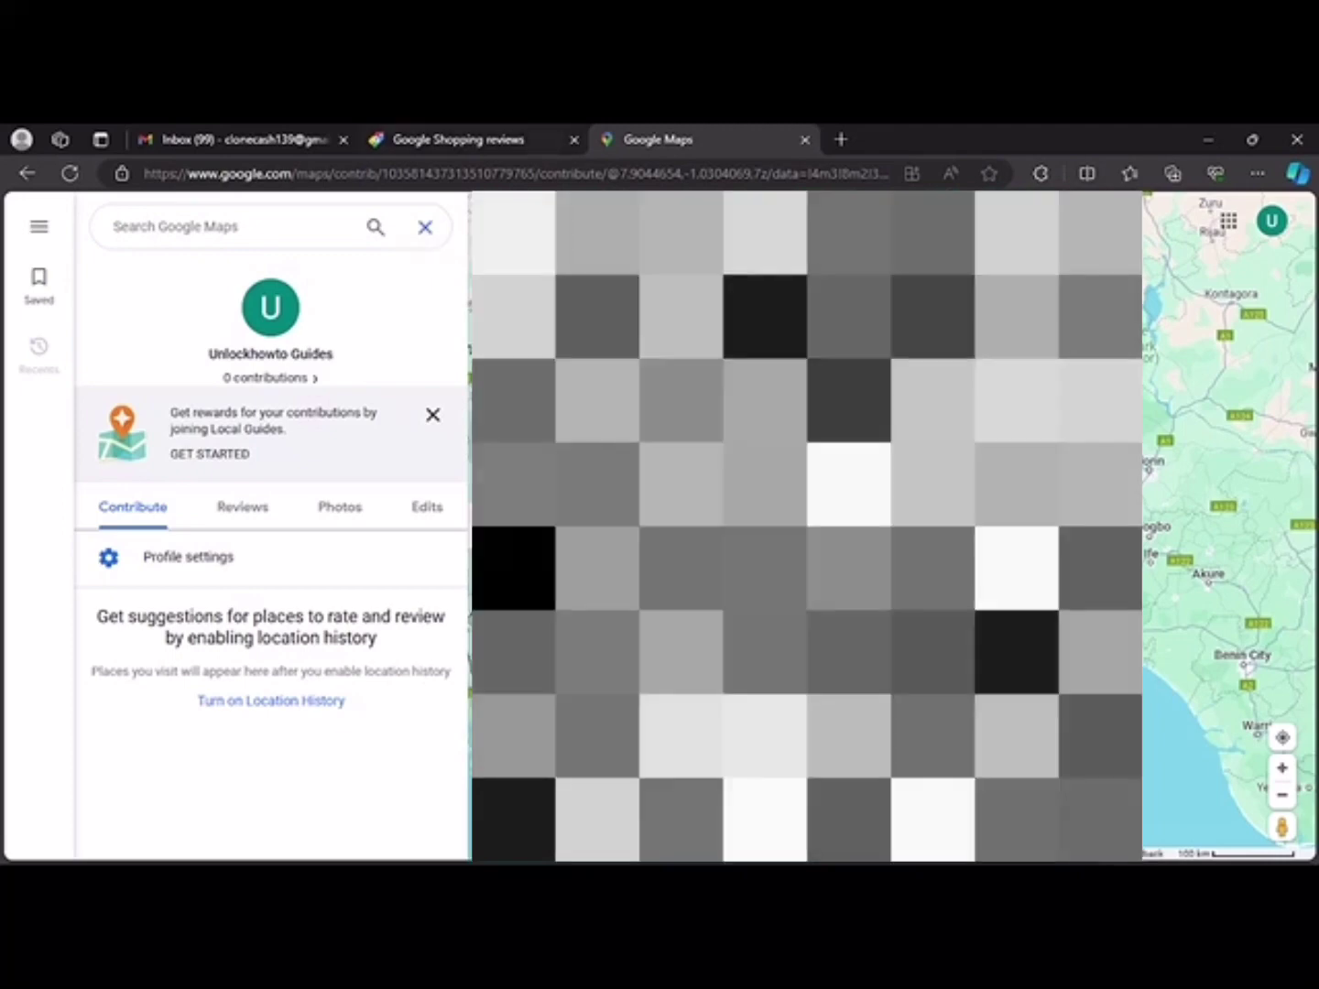
pyautogui.click(471, 139)
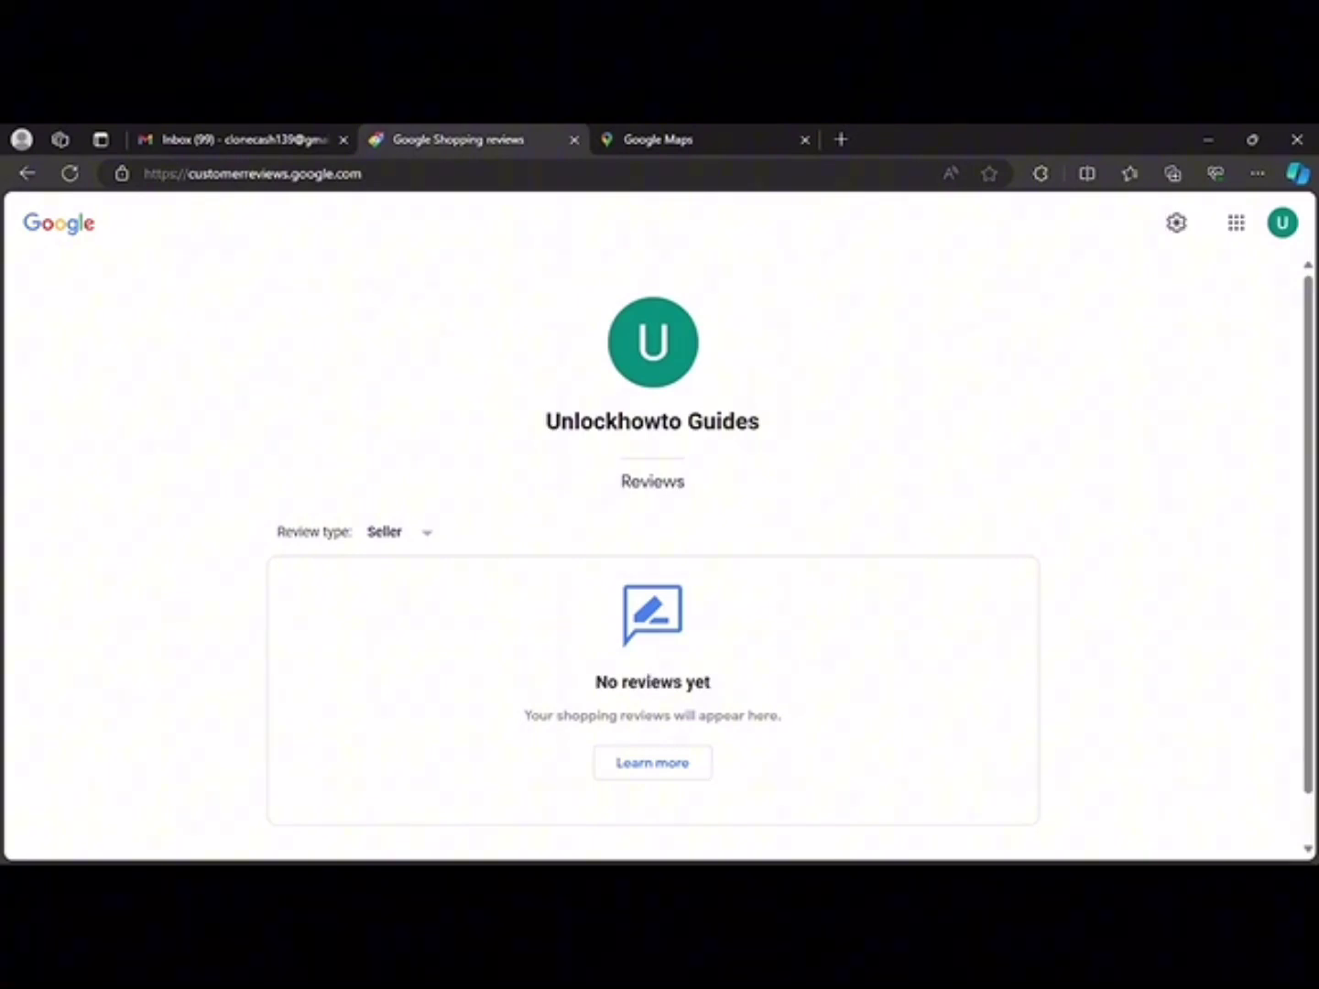
# Step: Open the Gmail inbox in a new browser tab
pyautogui.hotkey('ctrl', 't')
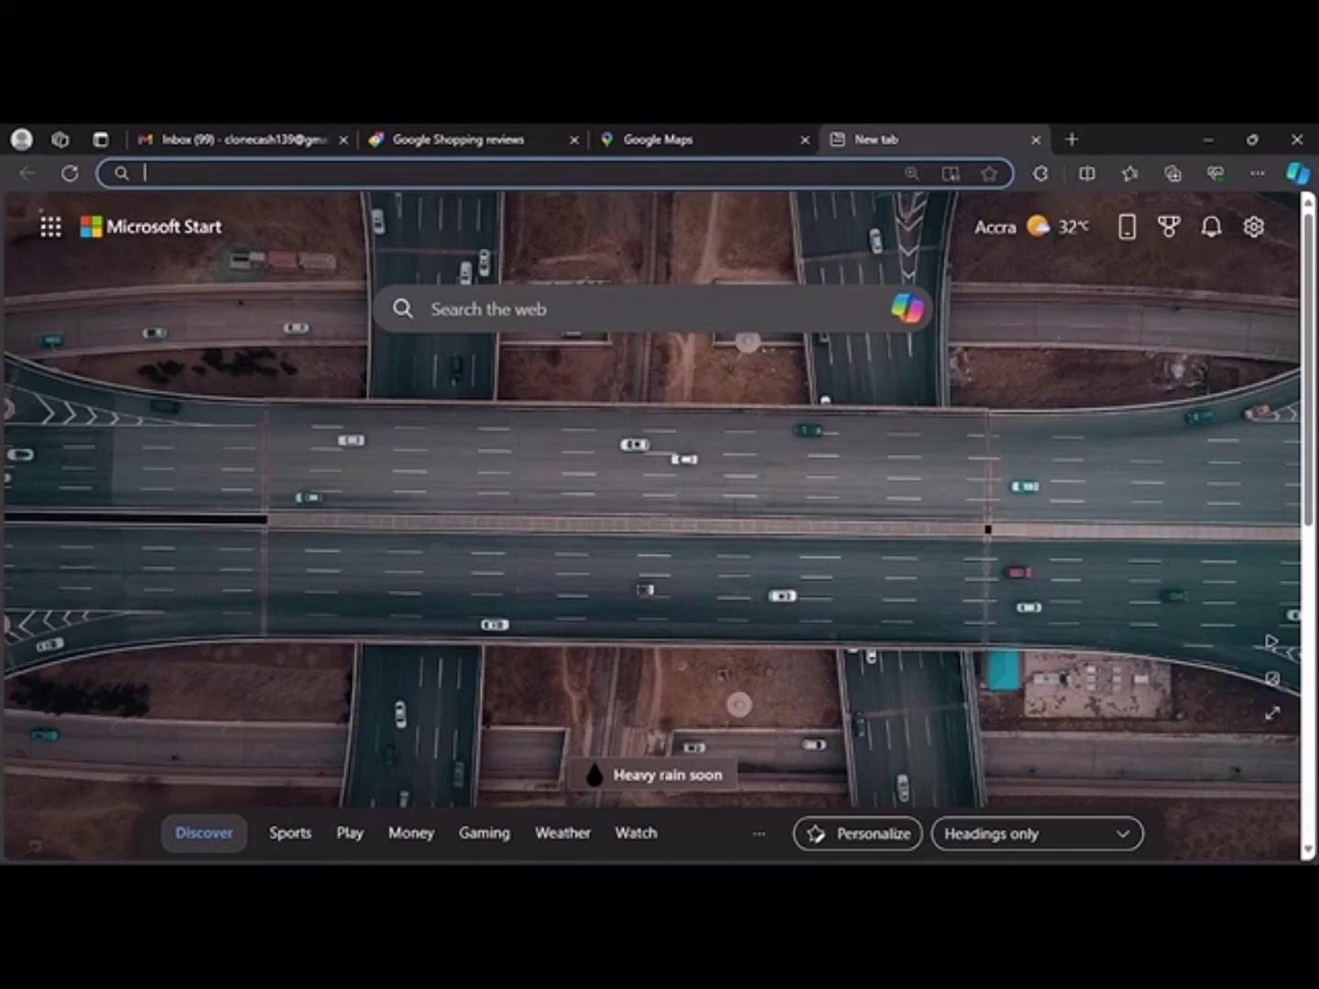
pyautogui.write('instagram.com')
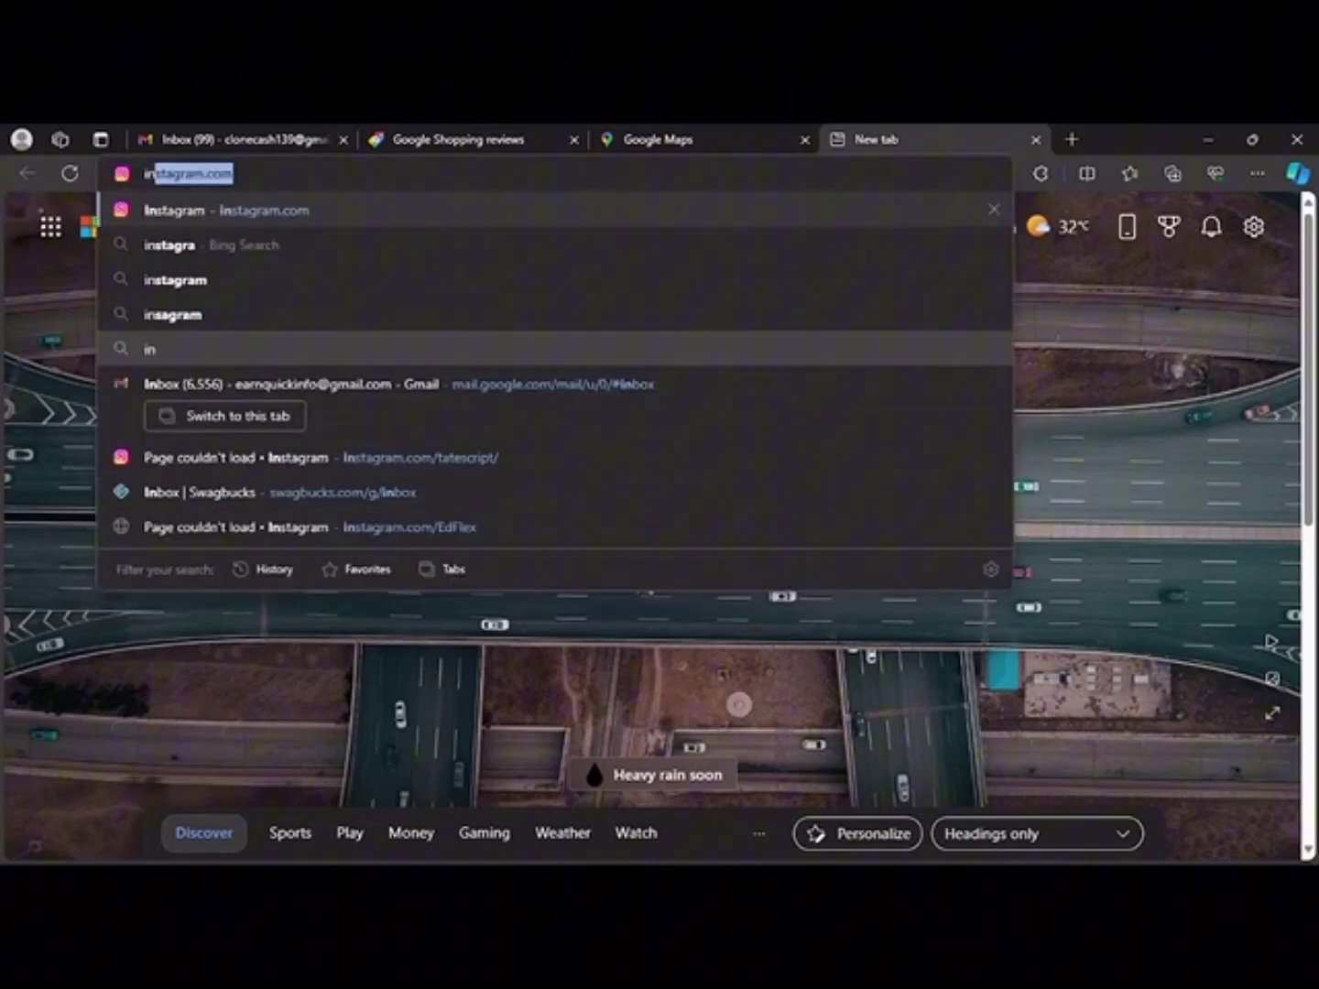
pyautogui.hotkey('ctrl', 'a')
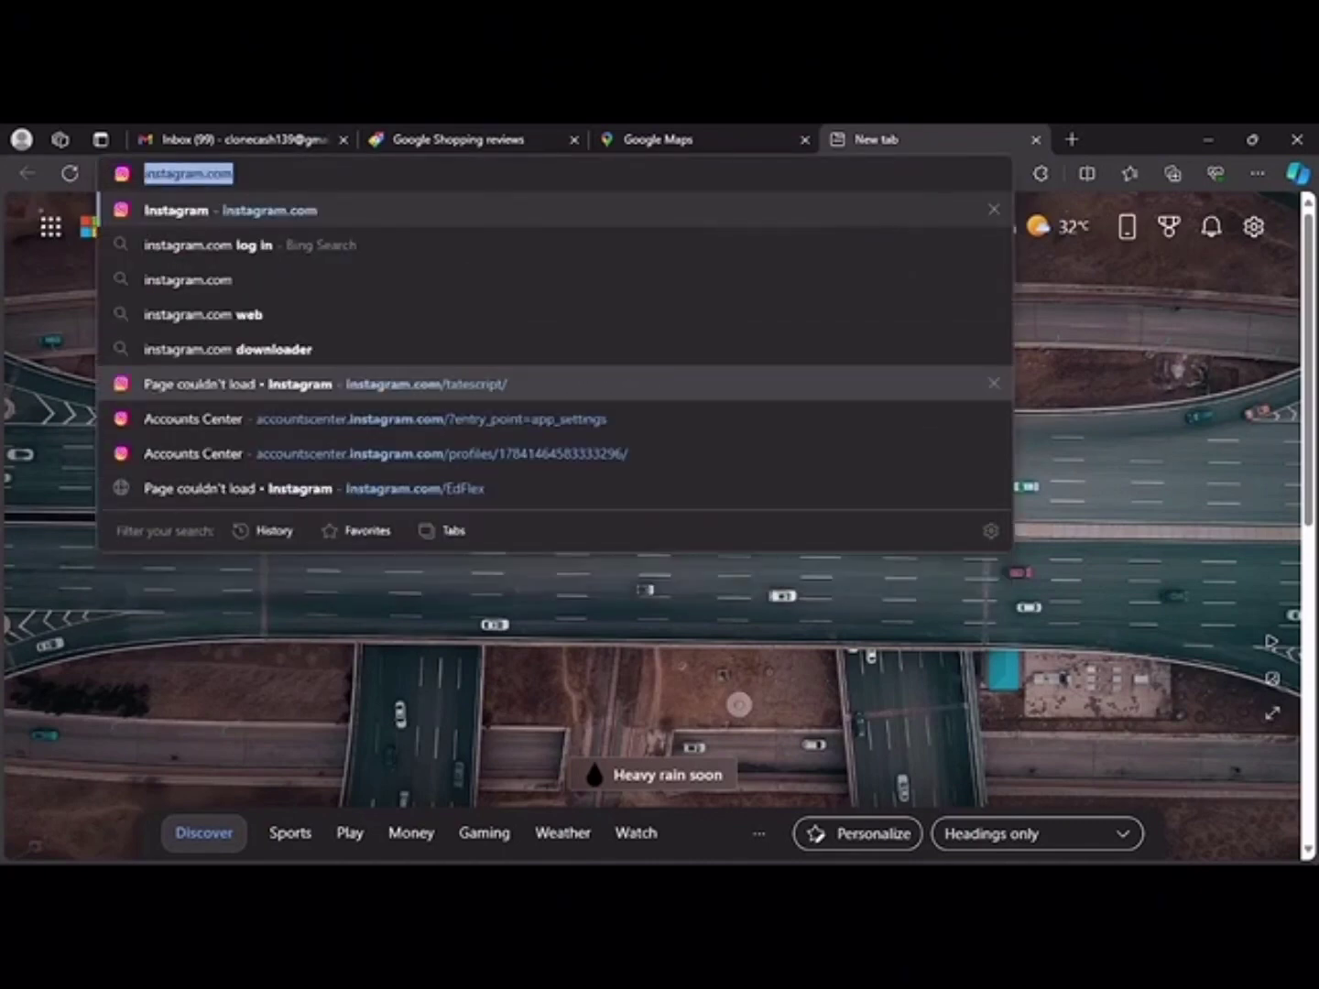
pyautogui.write('gmail')
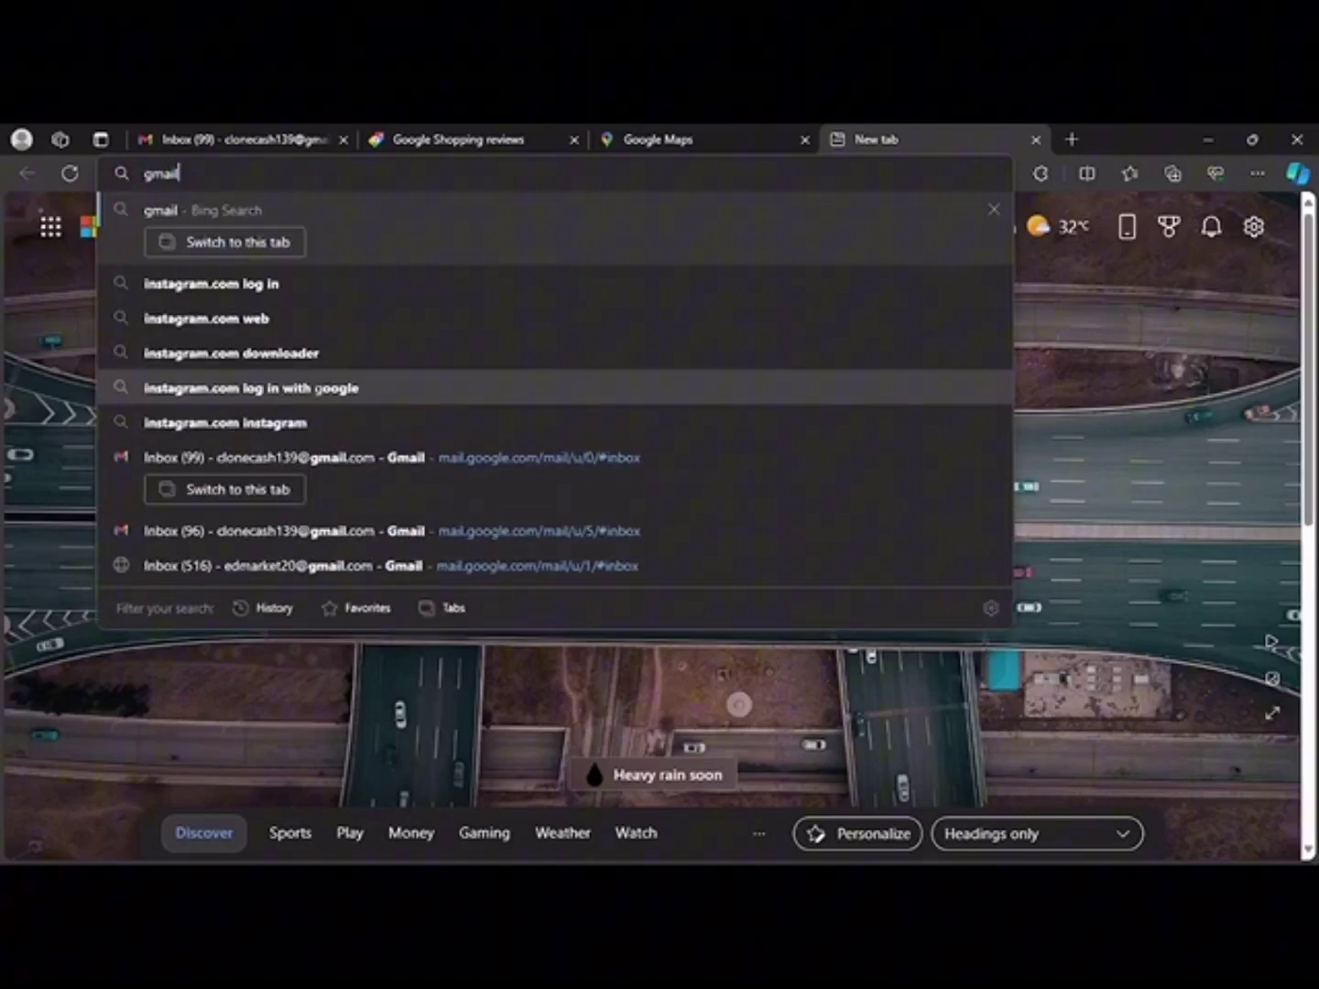
pyautogui.click(275, 458)
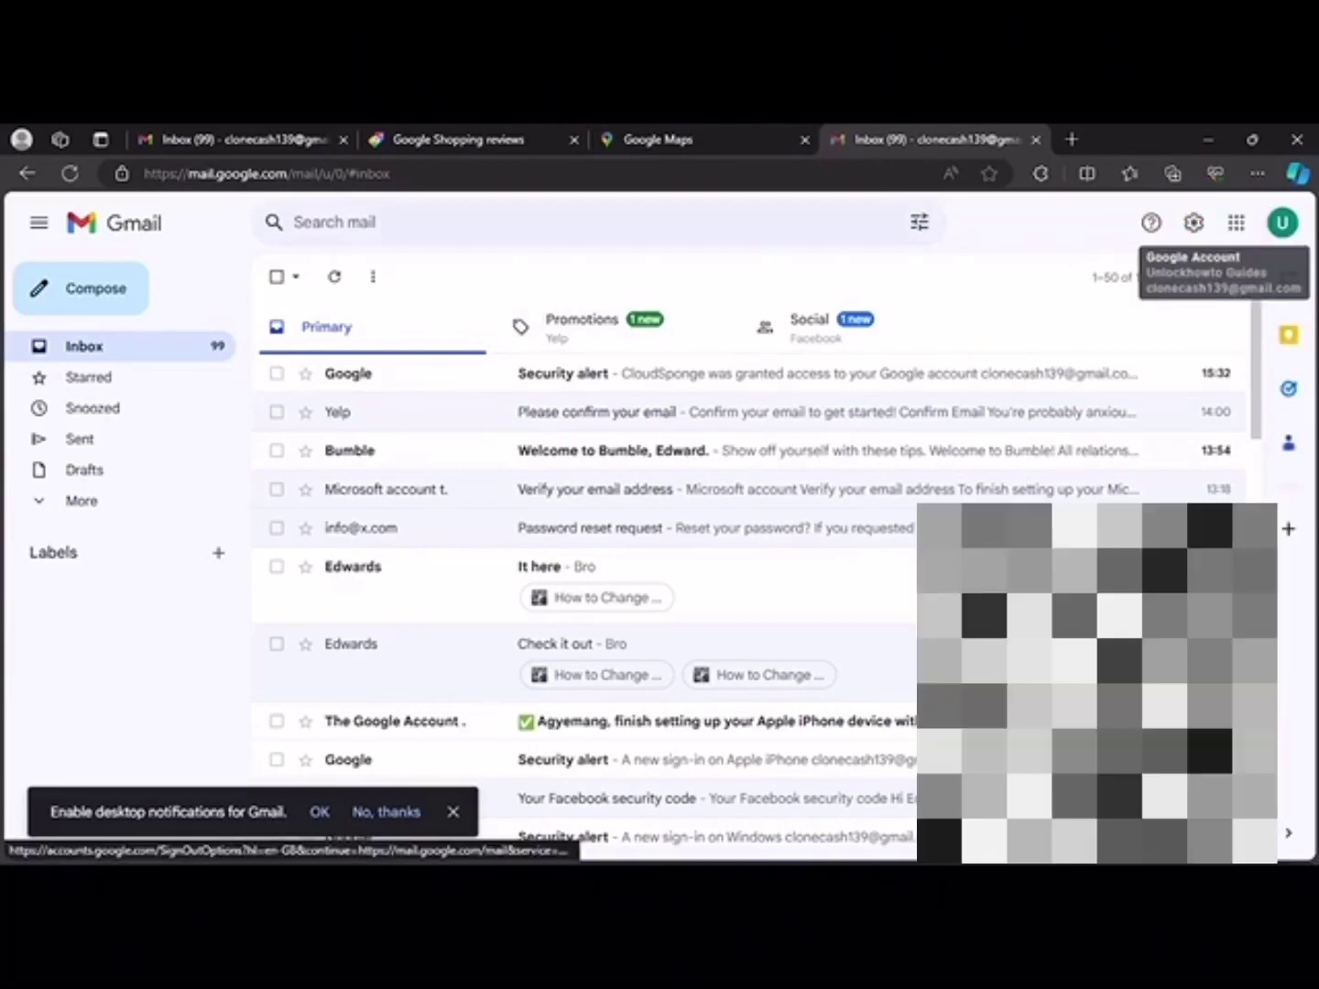
# Step: Go to the Google Account's Personal info from Gmail and open the account name for editing
pyautogui.click(1282, 223)
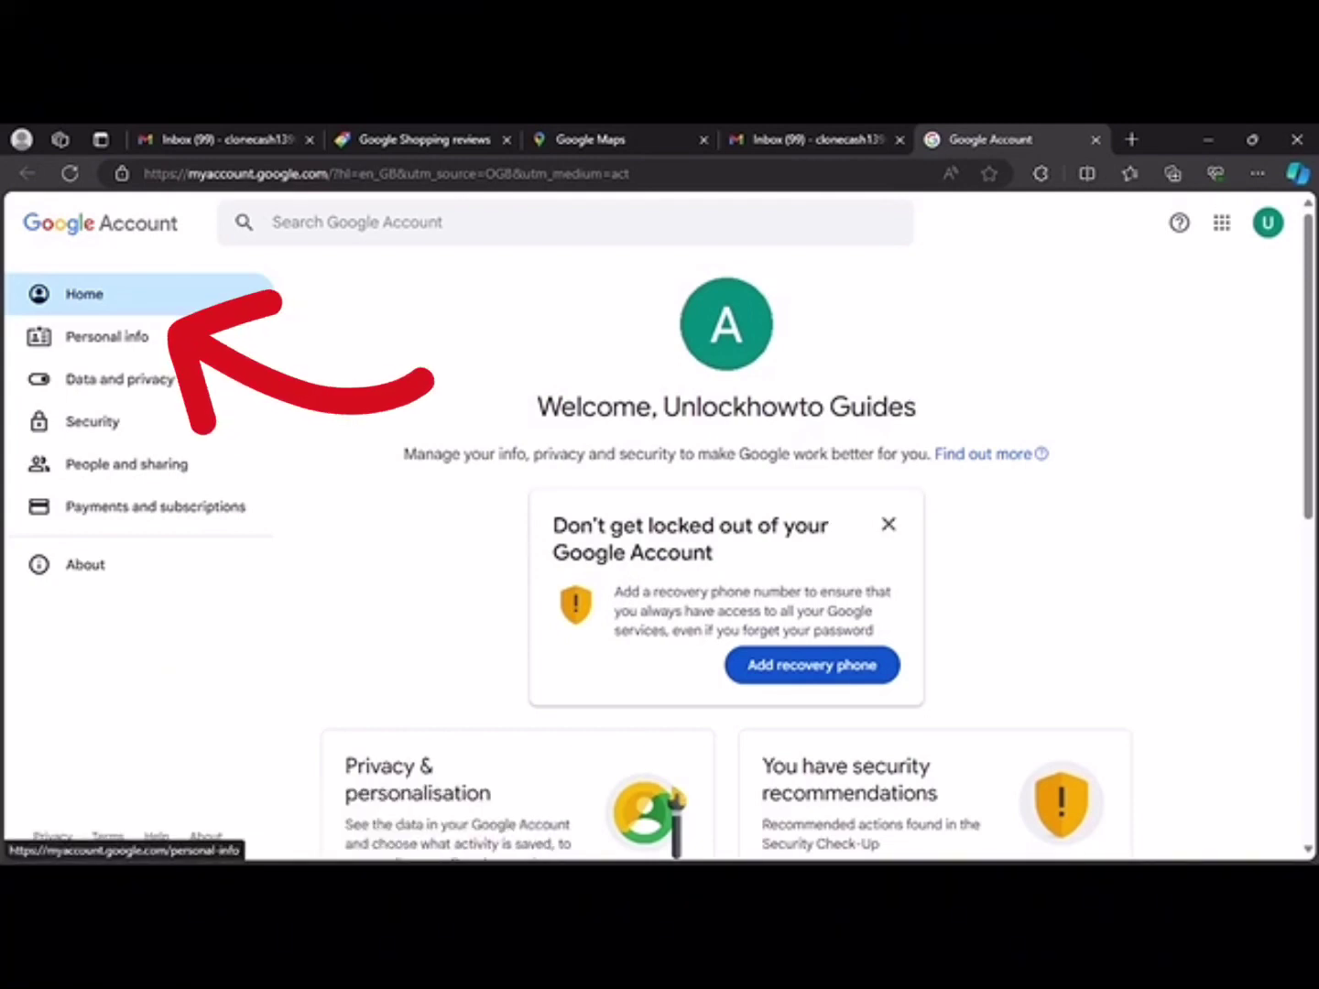
pyautogui.click(109, 336)
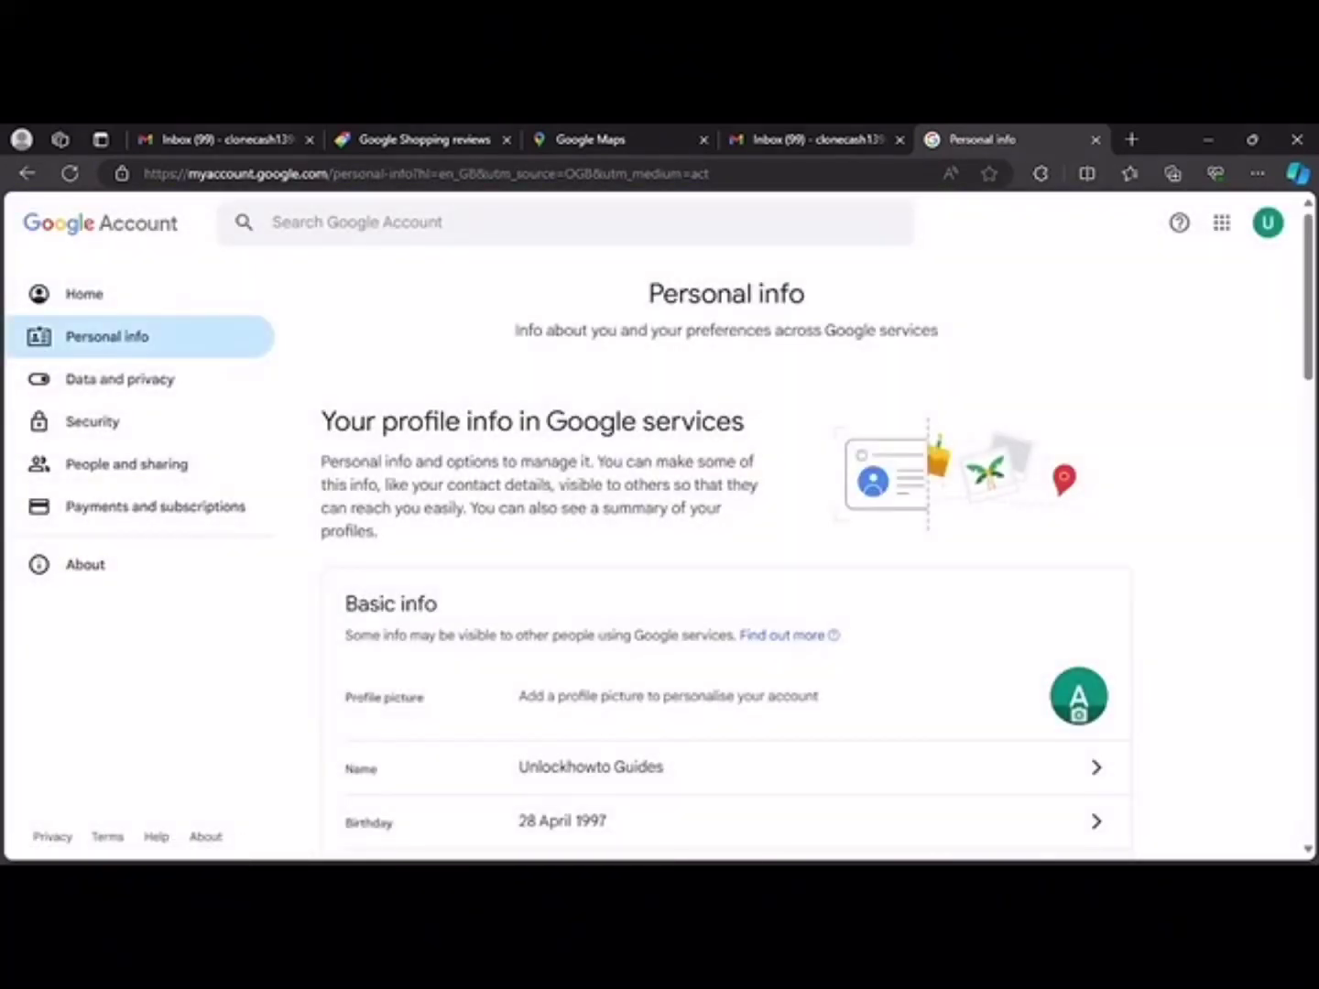
pyautogui.scroll(-6, 641, 384)
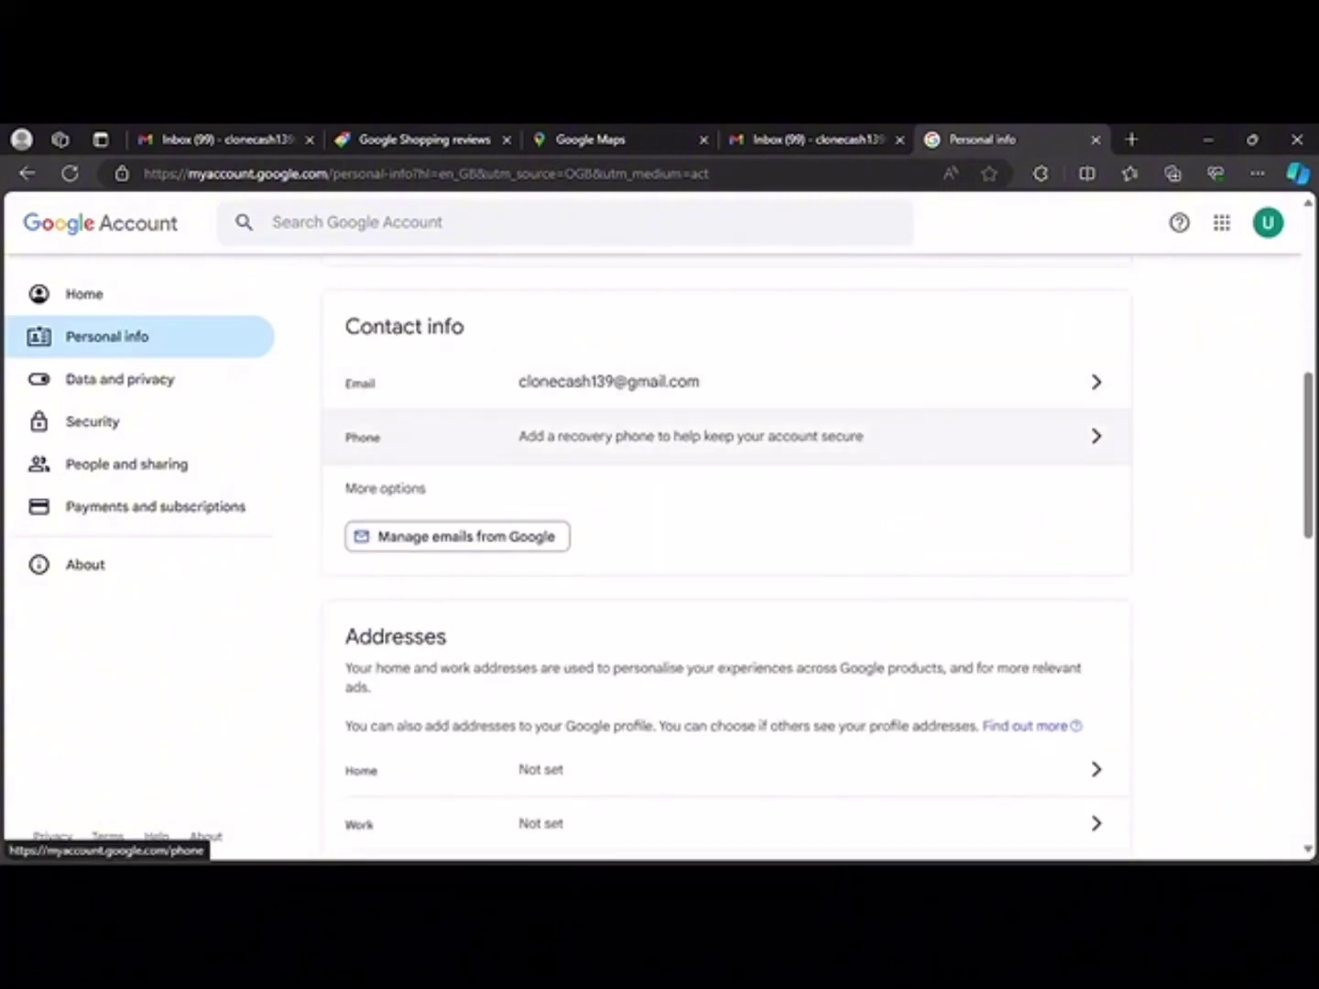
pyautogui.scroll(-4, 729, 559)
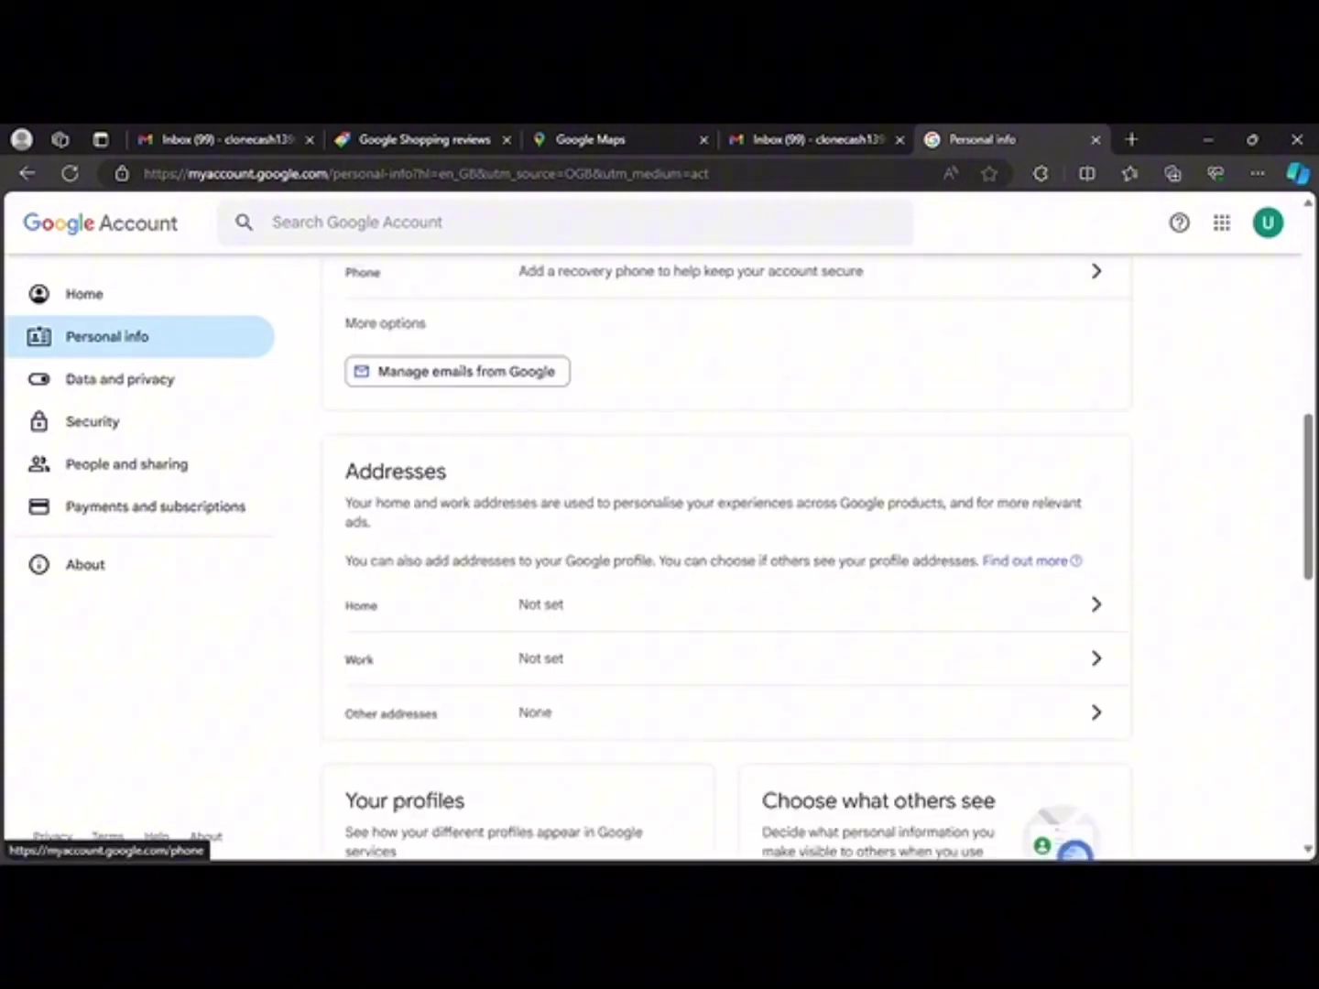
pyautogui.scroll(-1, 384, 825)
pyautogui.scroll(10, 385, 824)
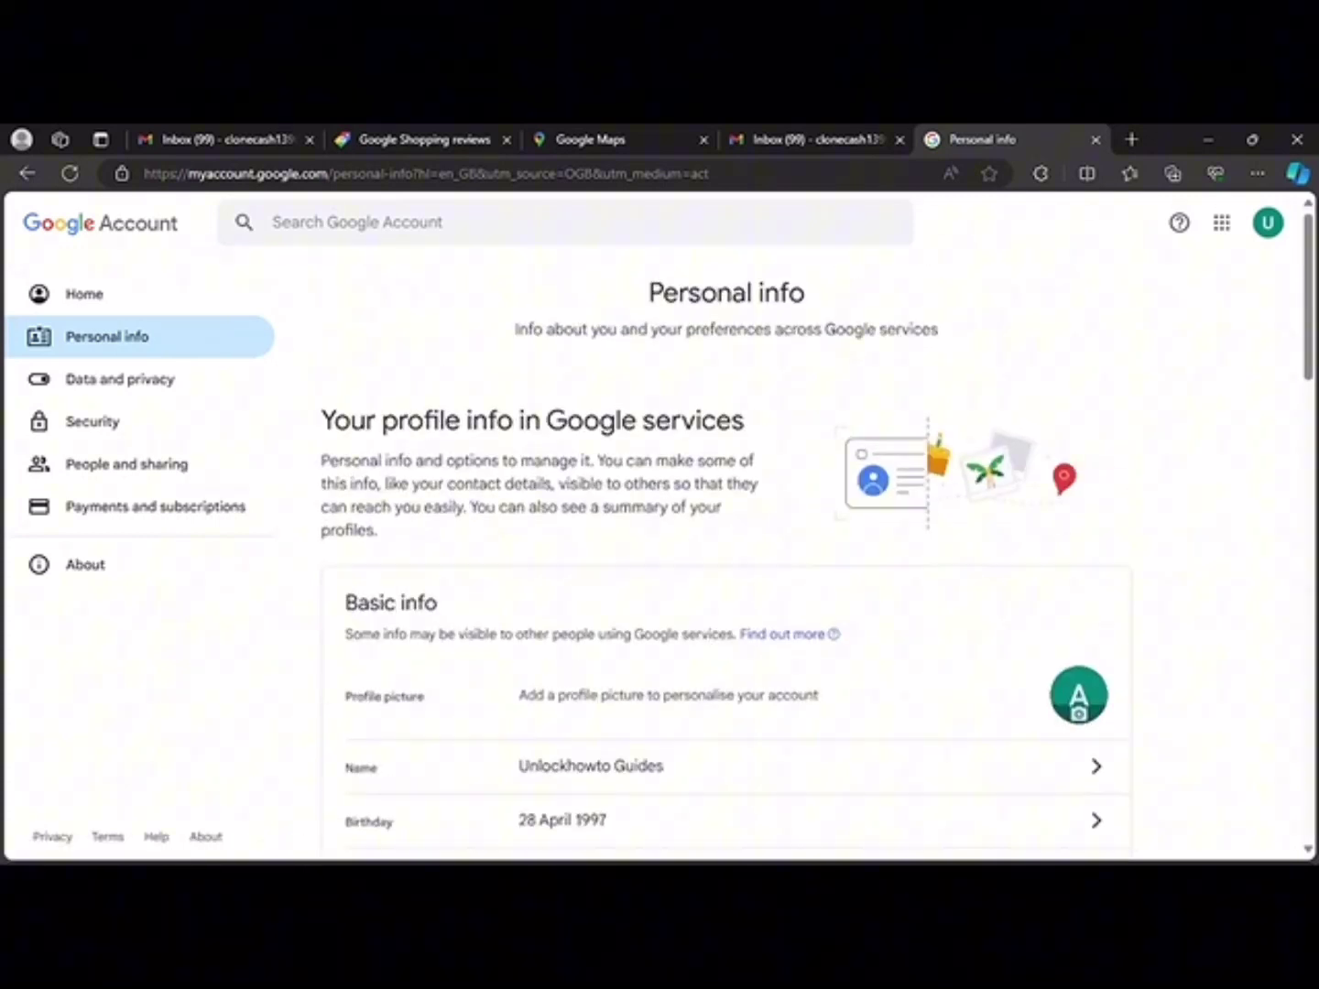
pyautogui.scroll(-1, 728, 642)
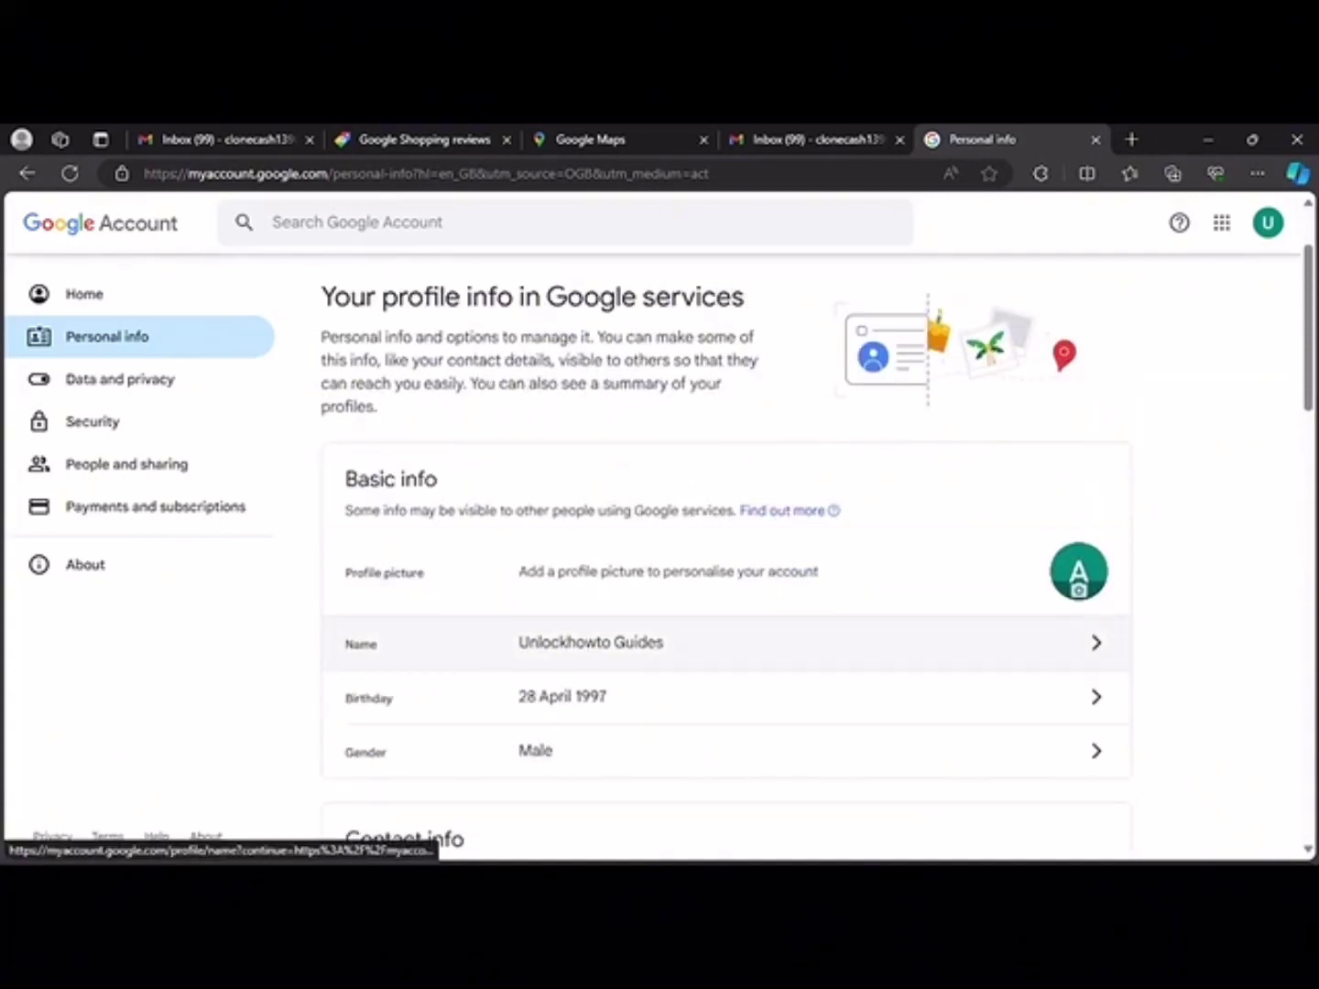
pyautogui.scroll(-1, 730, 633)
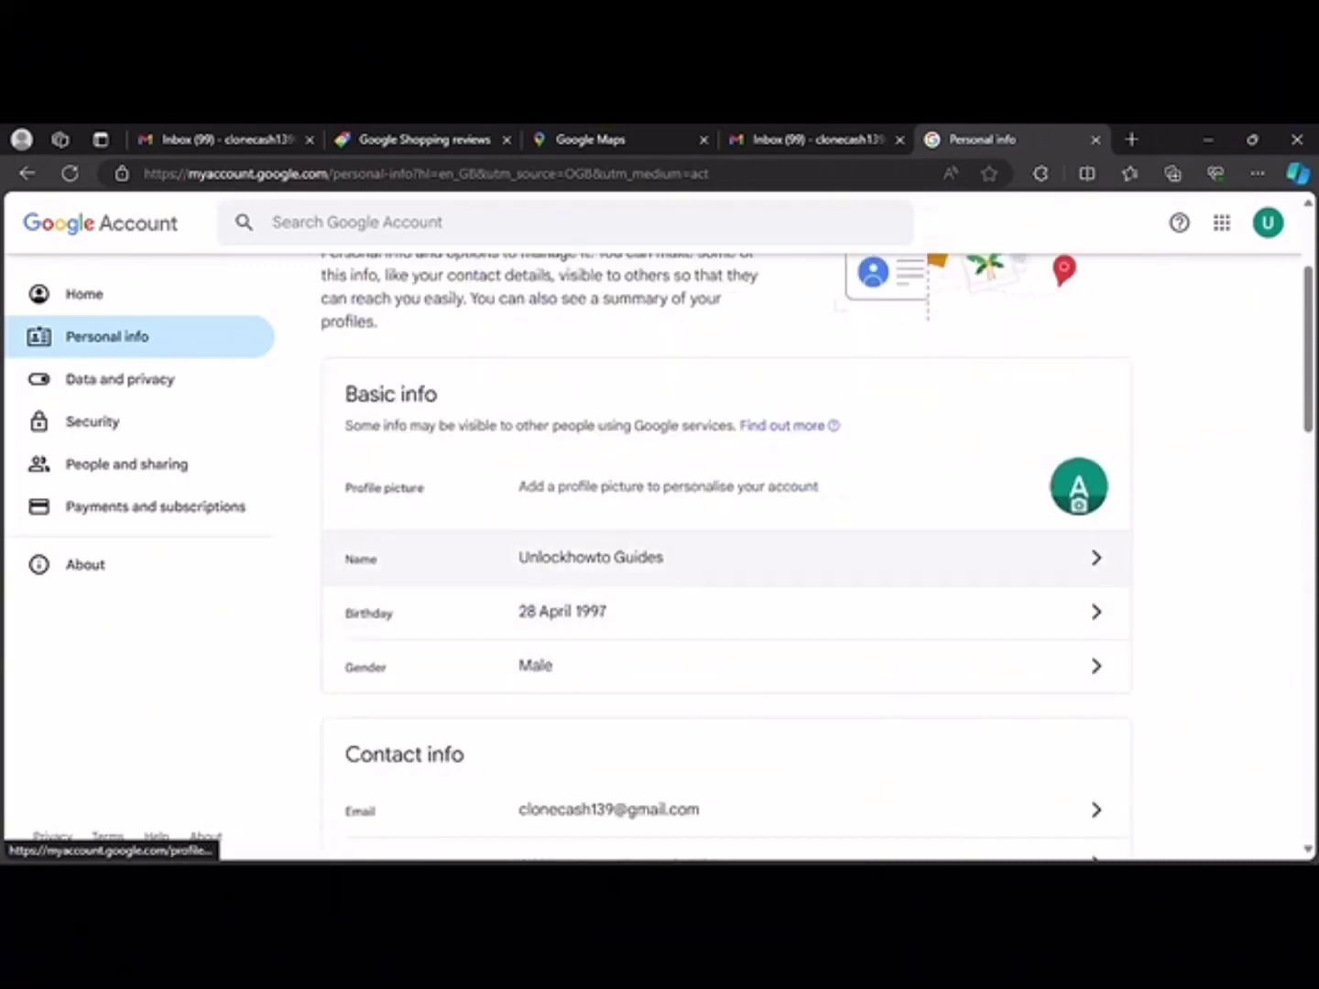
pyautogui.click(729, 558)
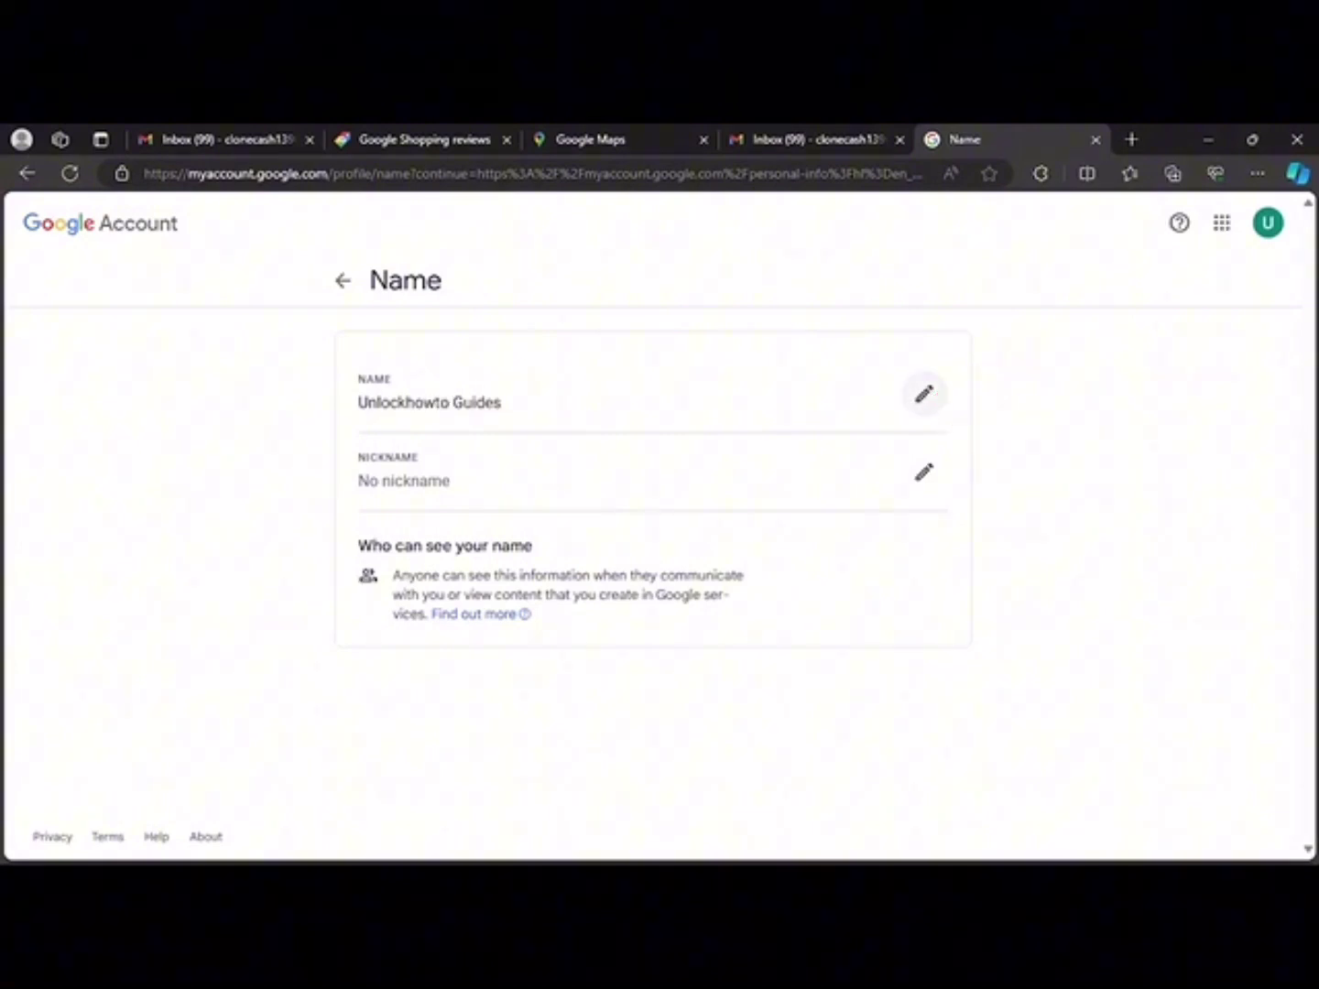
pyautogui.click(925, 393)
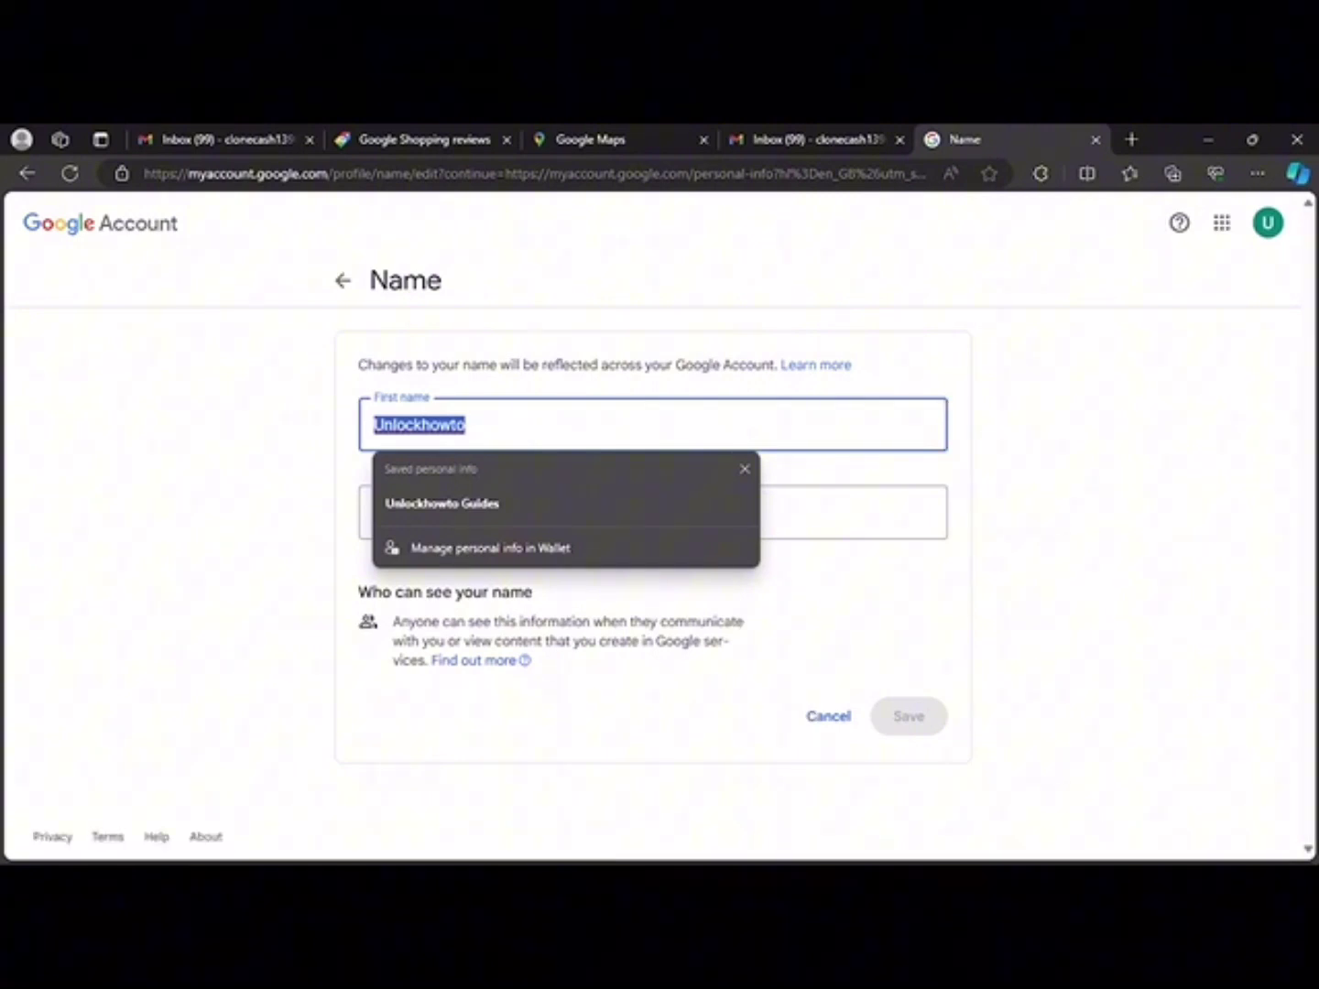
# Step: Replace the account's first name with "Subscribe For More How to videos"
pyautogui.write('Subscribe')
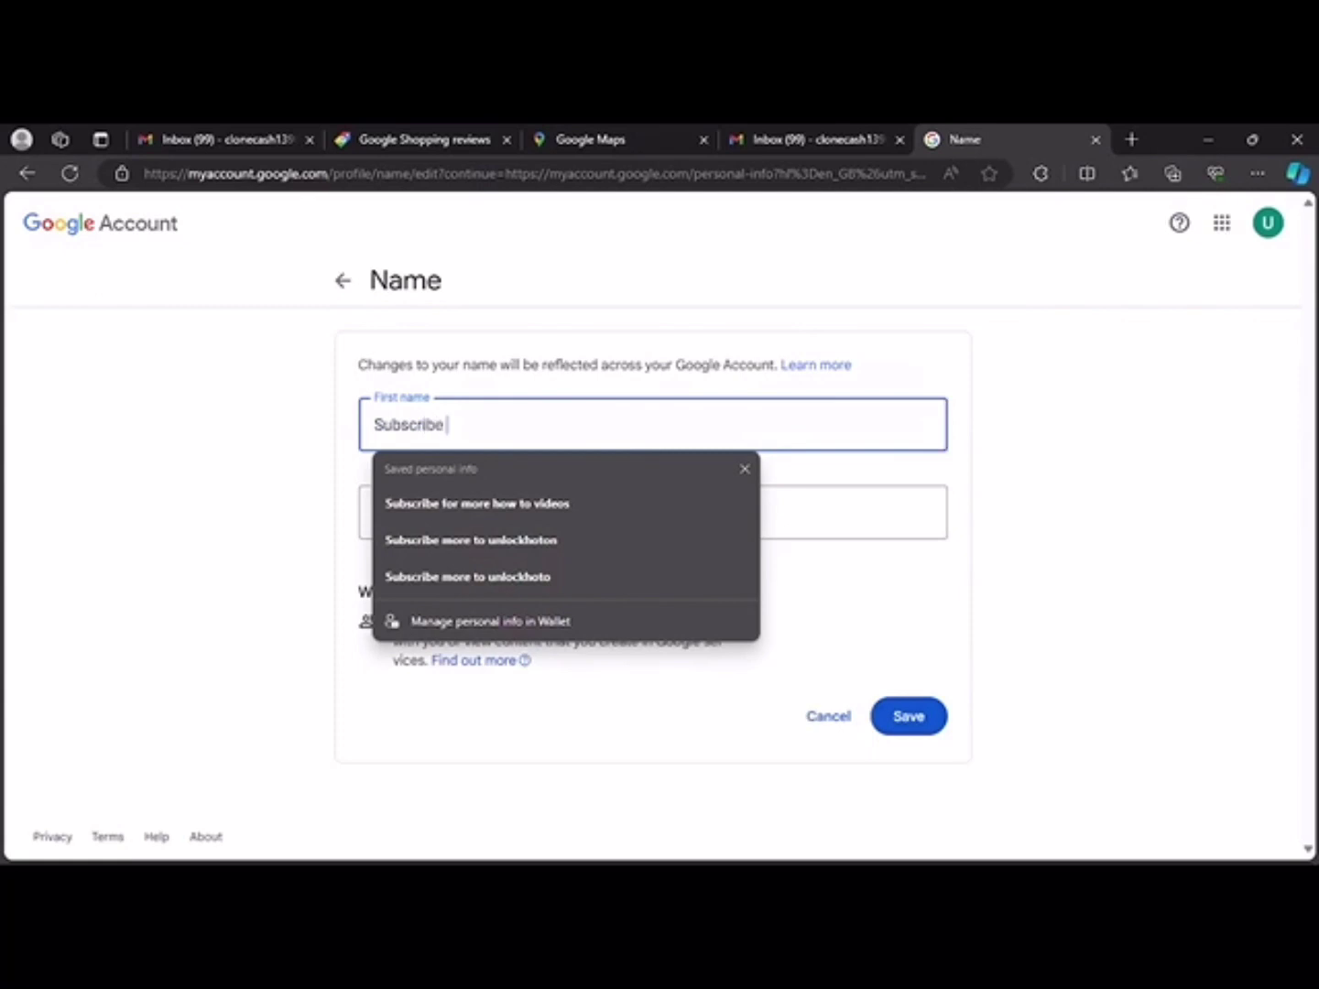
pyautogui.write(' For Mo')
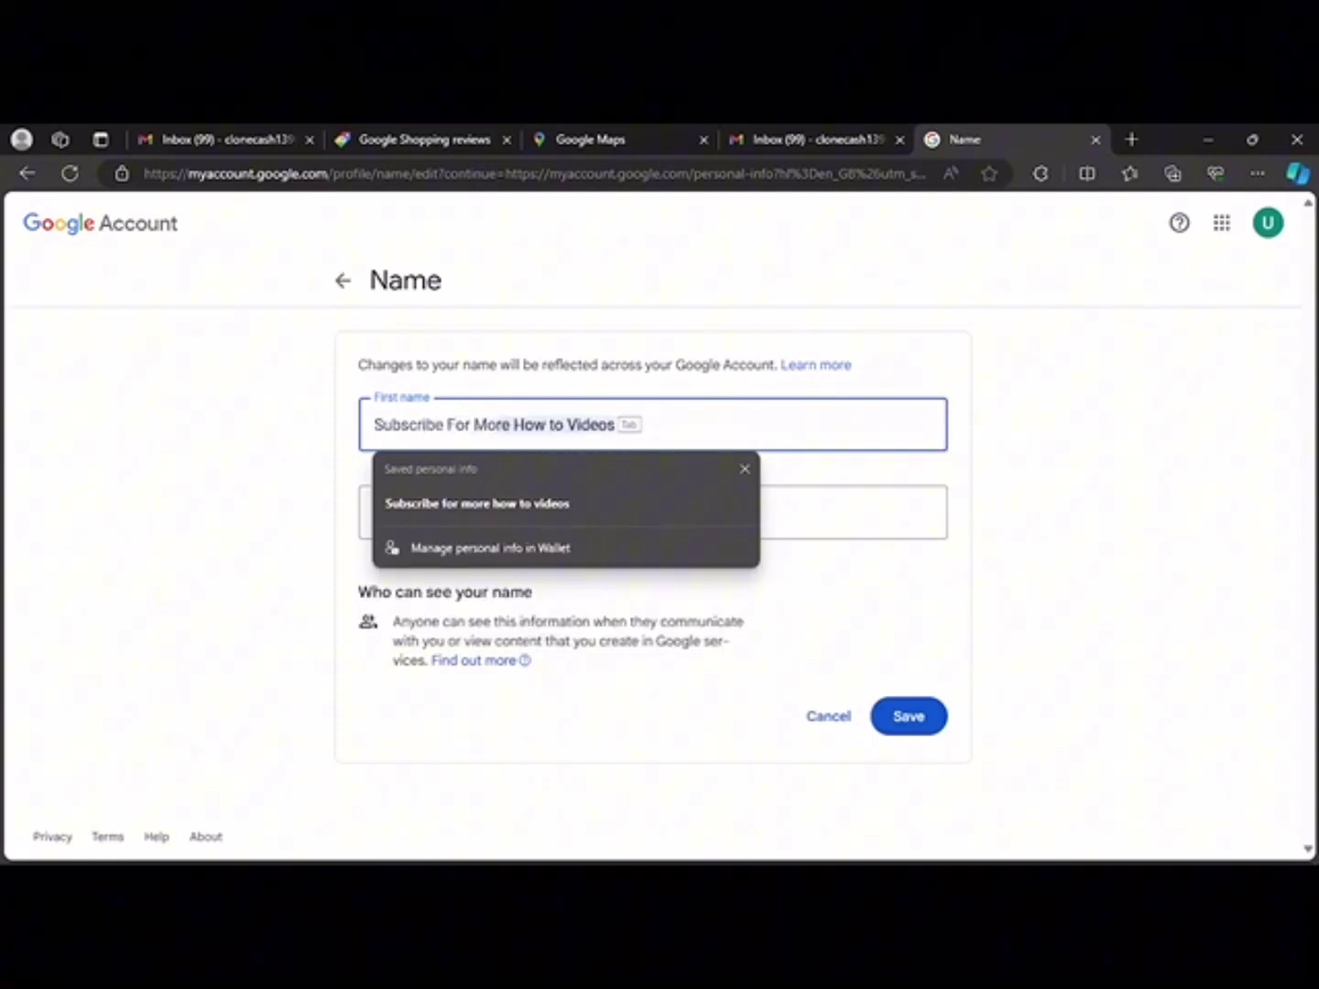
pyautogui.write('re How to videos')
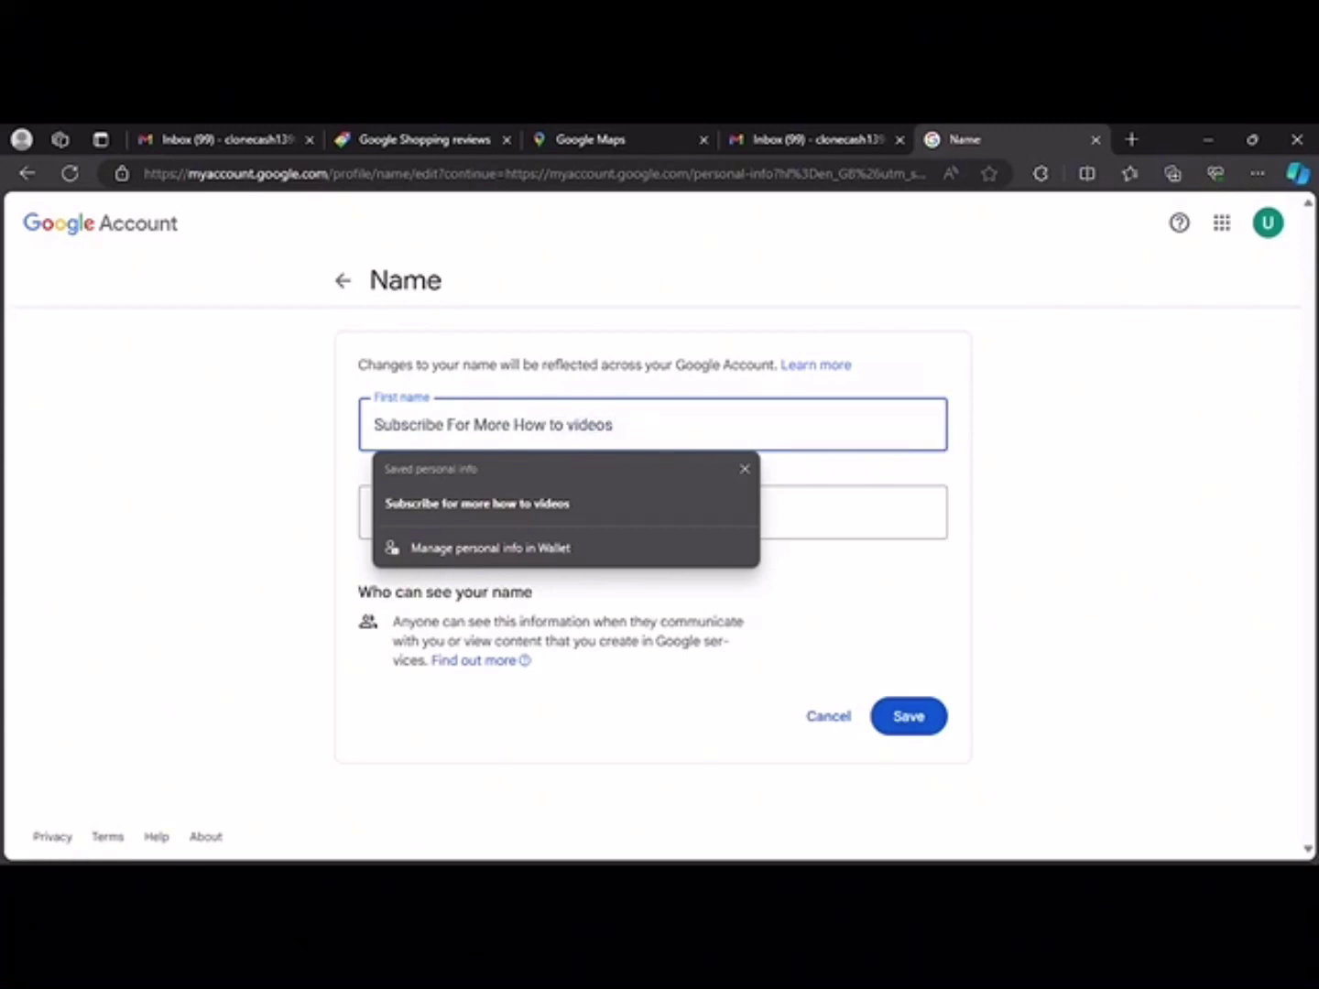
# Step: Replace the surname with "From Unlock How to guides" and try to save the account name
pyautogui.click(828, 513)
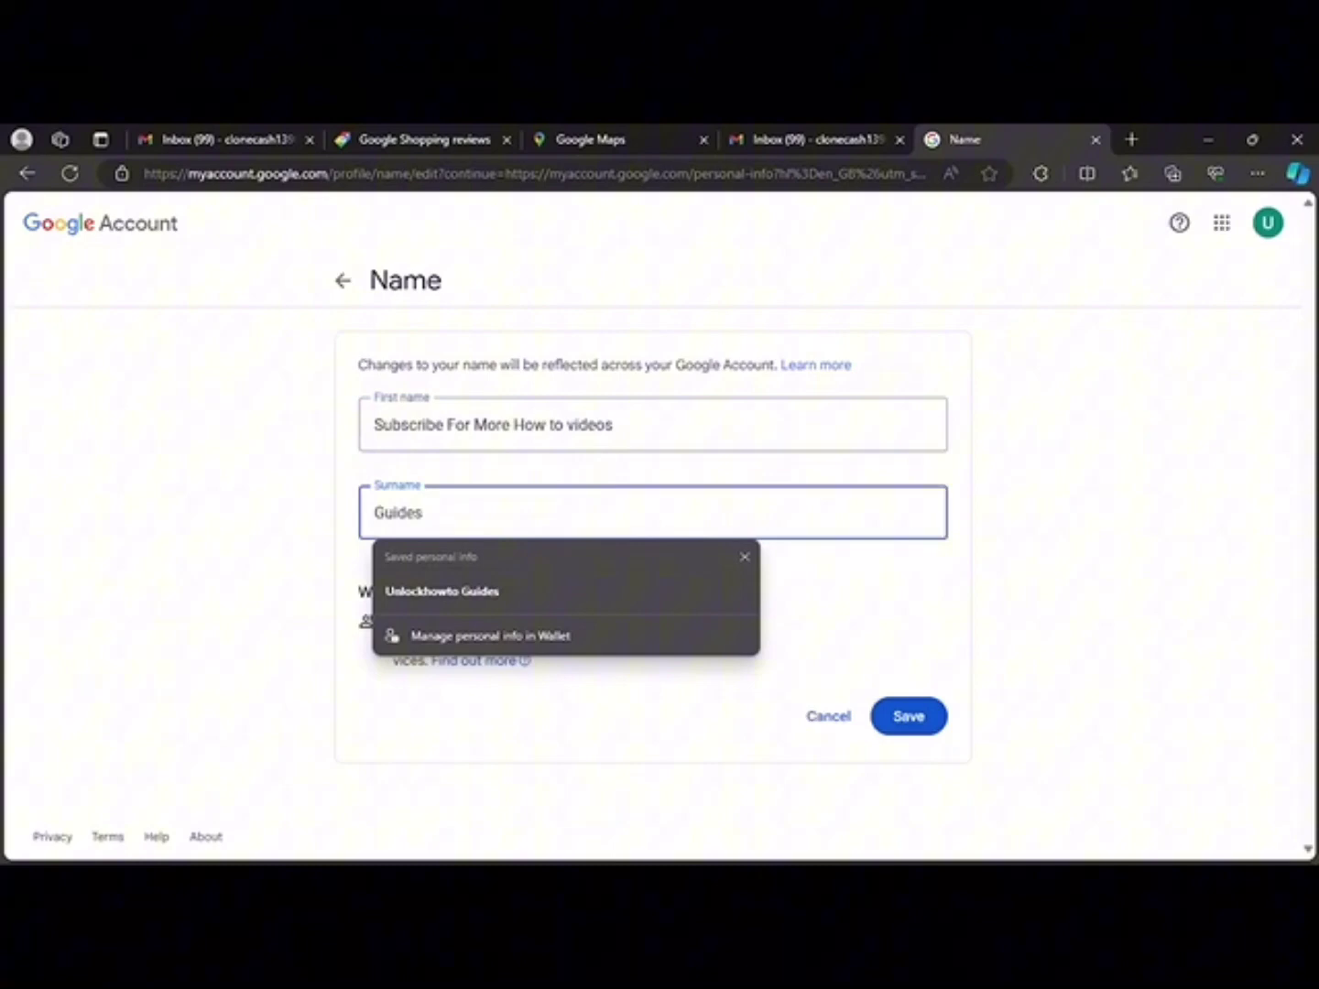
pyautogui.hotkey('ctrl', 'a')
pyautogui.press('BackSpace')
pyautogui.write('From')
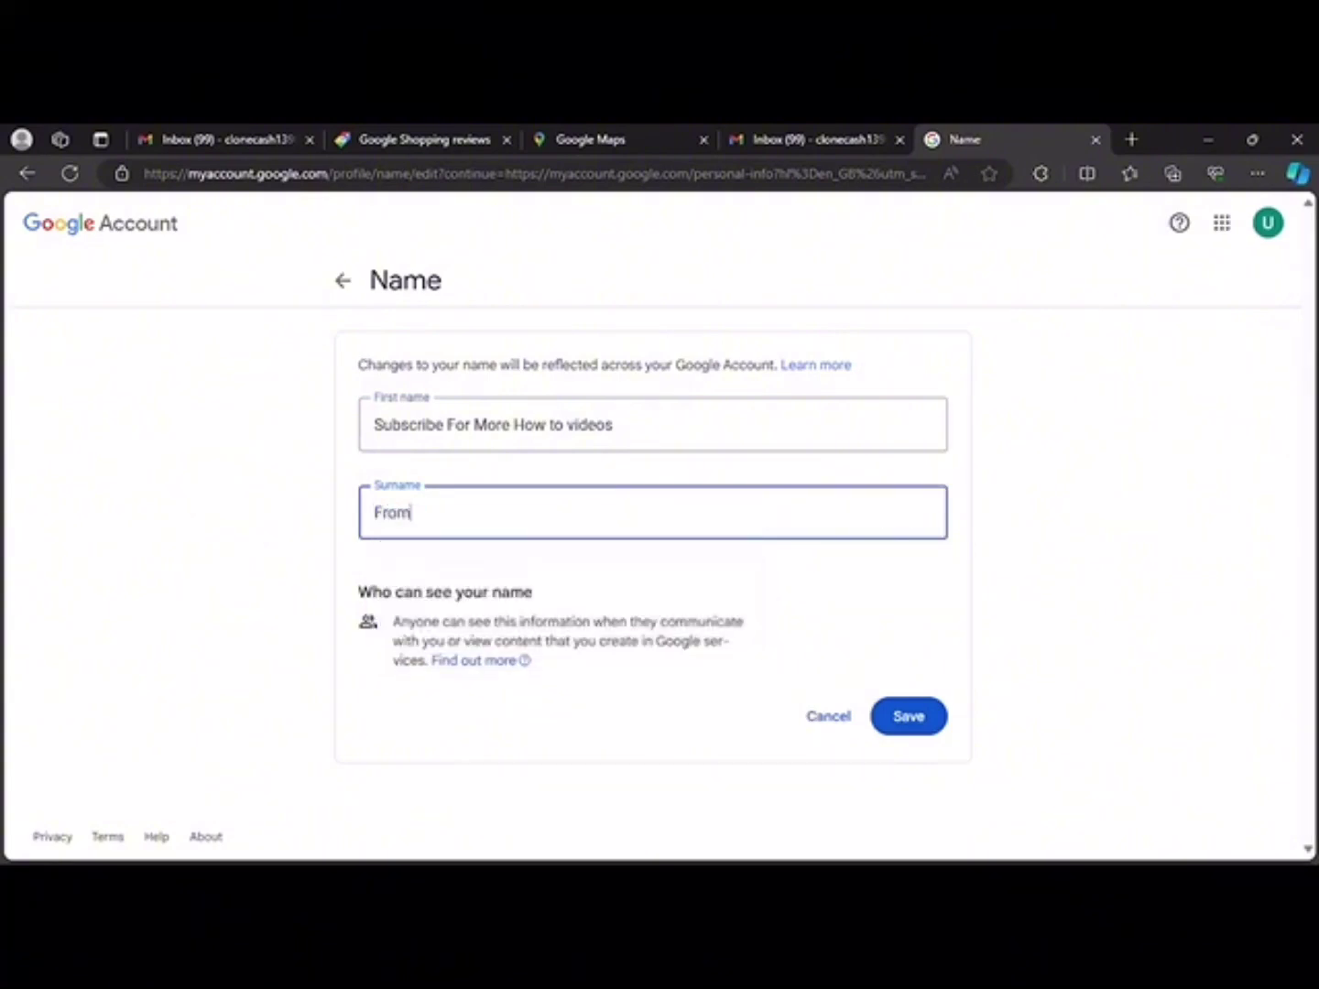
pyautogui.write(' Unlock How t')
pyautogui.press('BackSpace')
pyautogui.write('o')
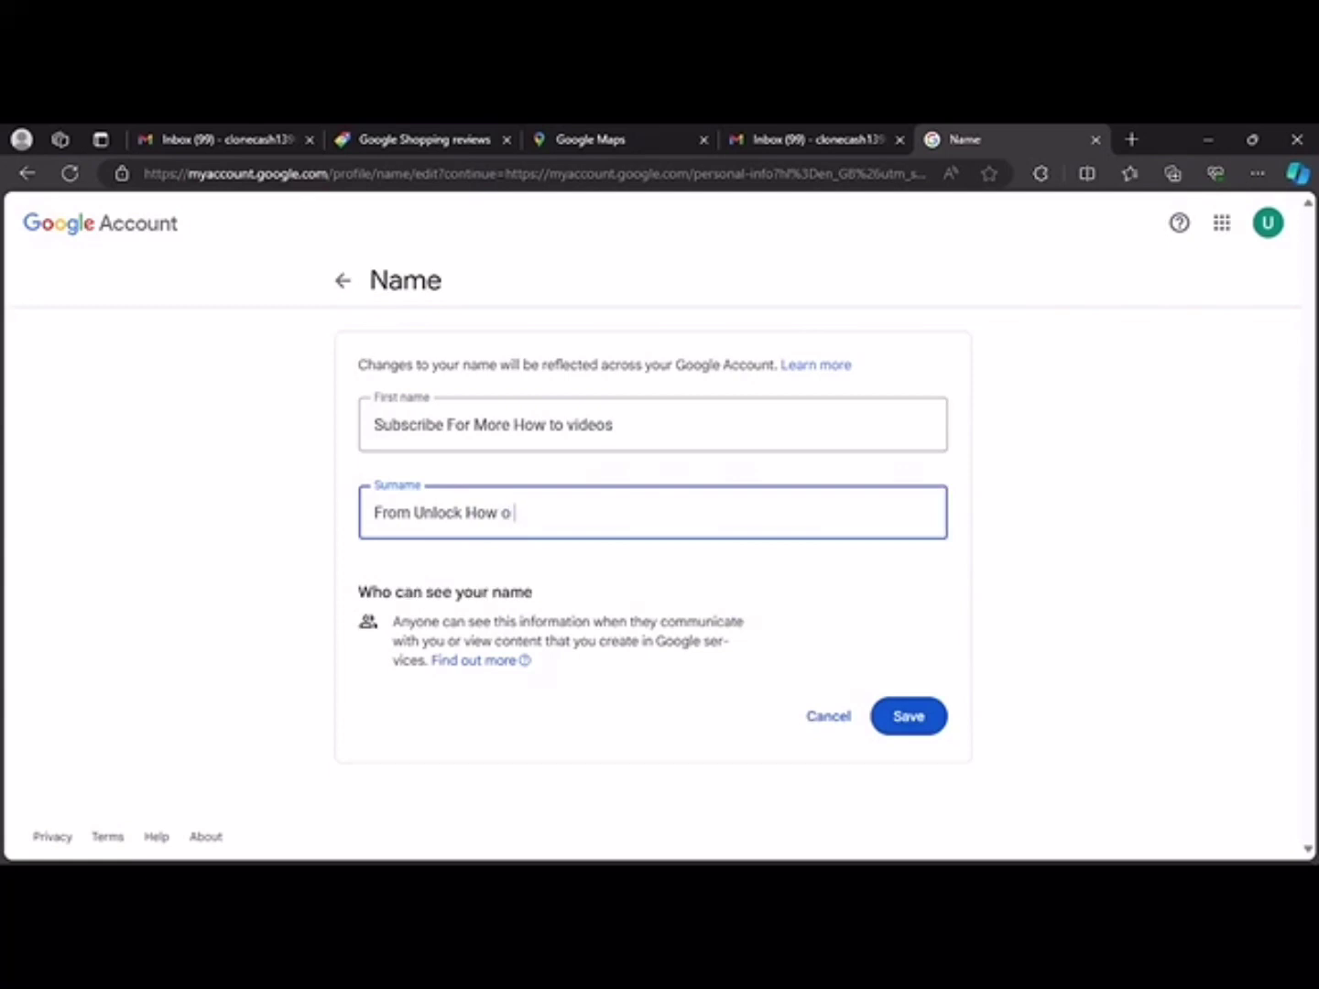
pyautogui.press('BackSpace')
pyautogui.write('to guides')
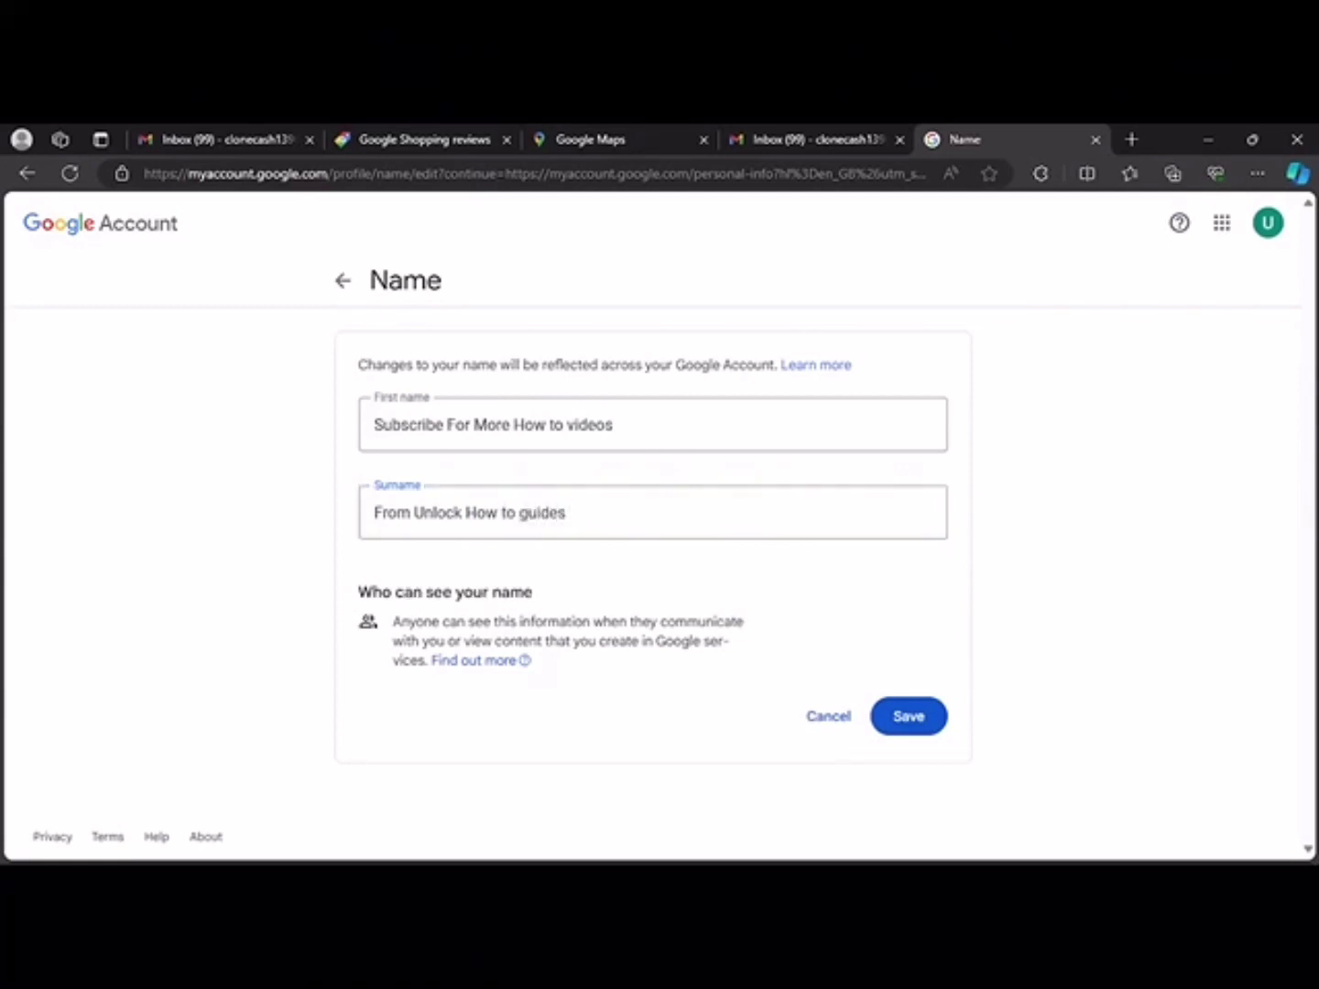
pyautogui.click(909, 716)
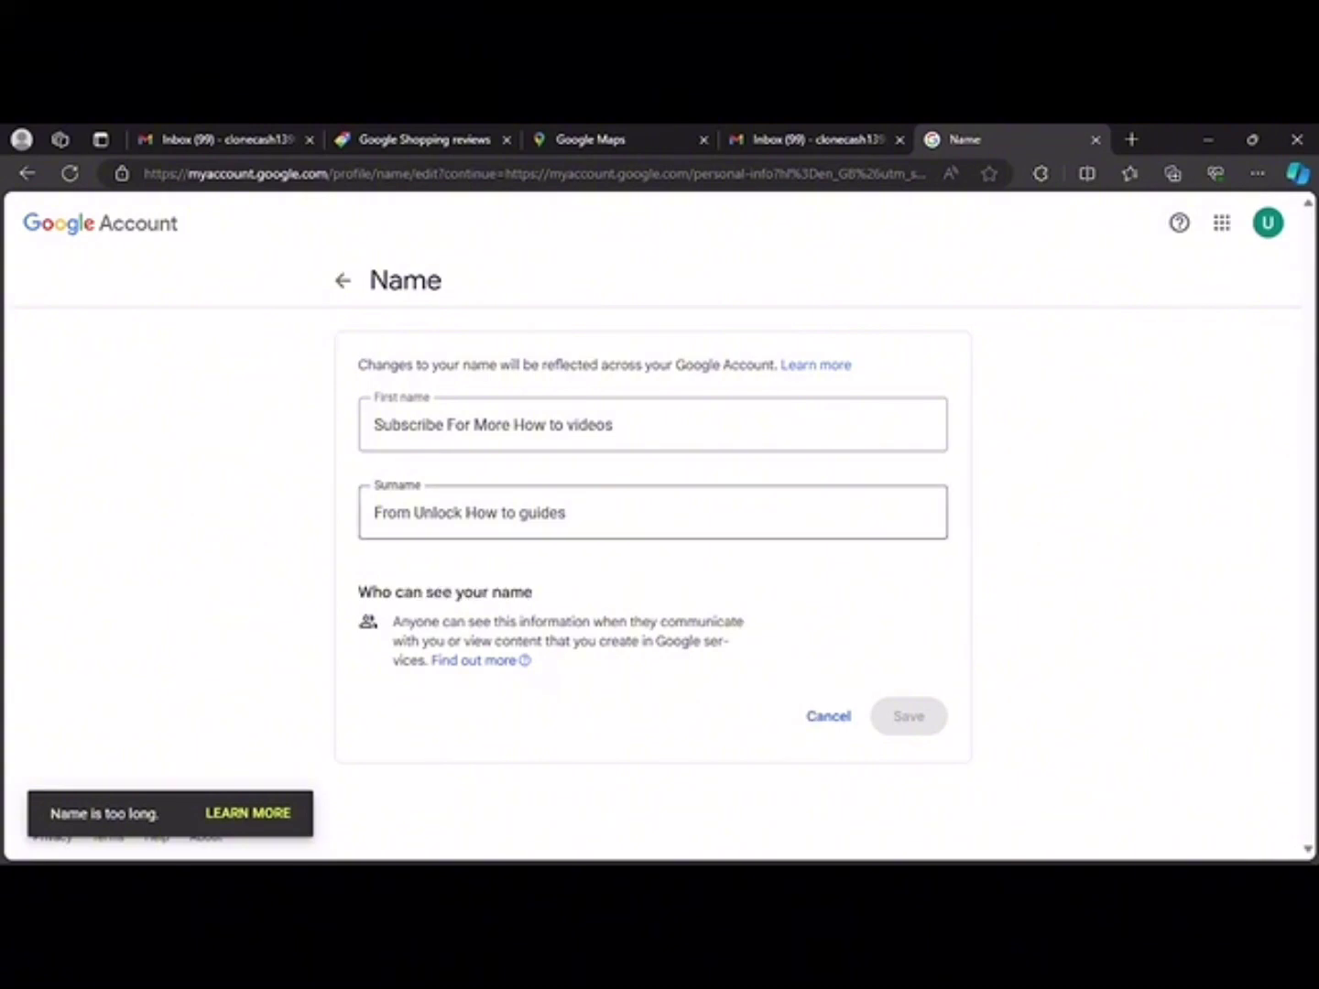
# Step: Set the account's surname to "Subscribe"
pyautogui.tripleClick(519, 513)
pyautogui.press('BackSpace')
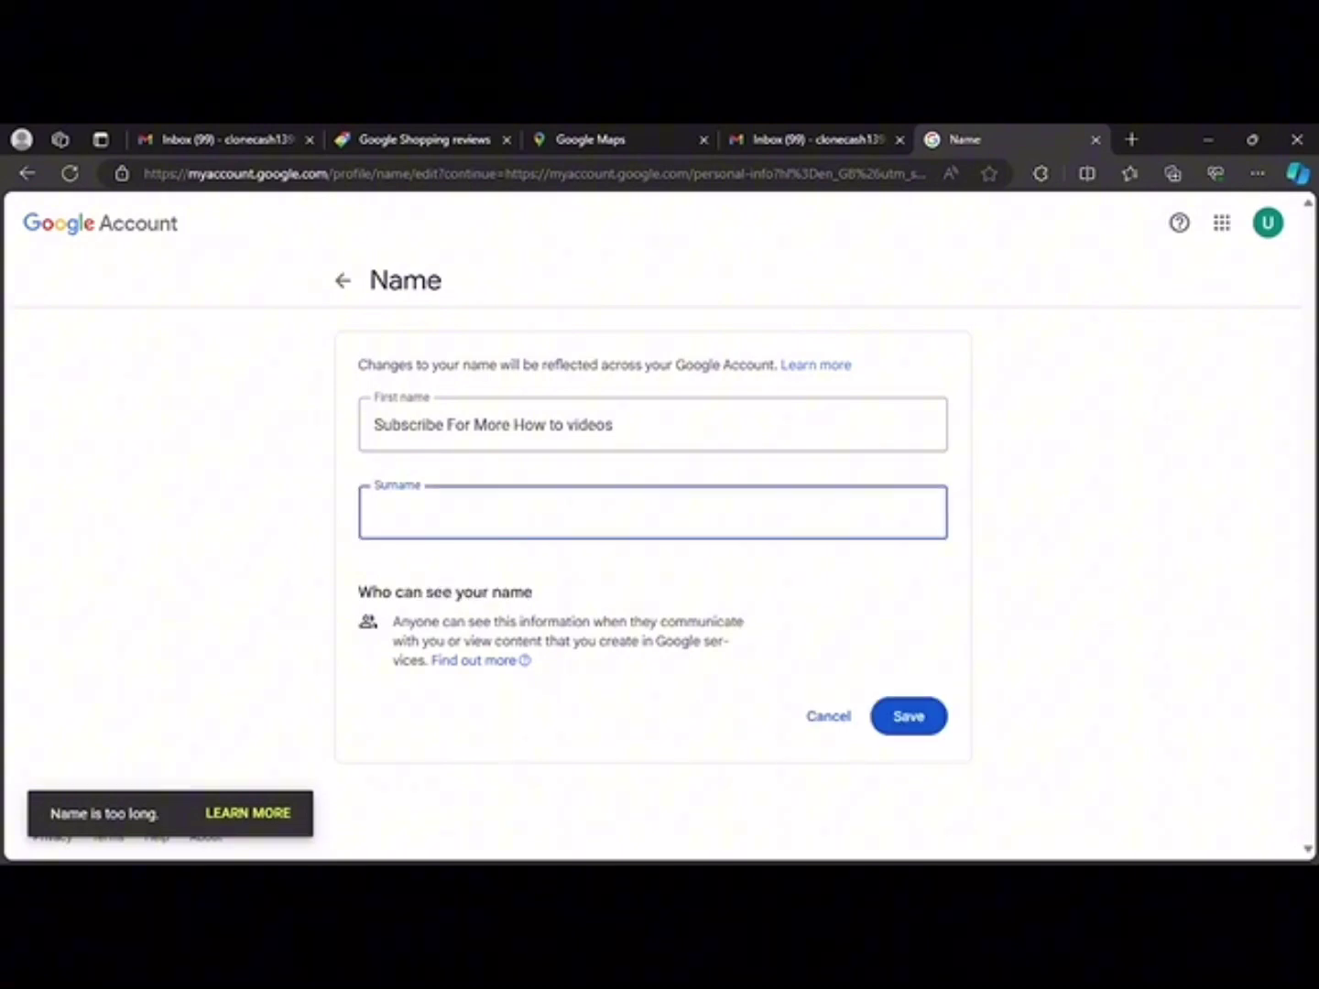
pyautogui.write('Subscrib')
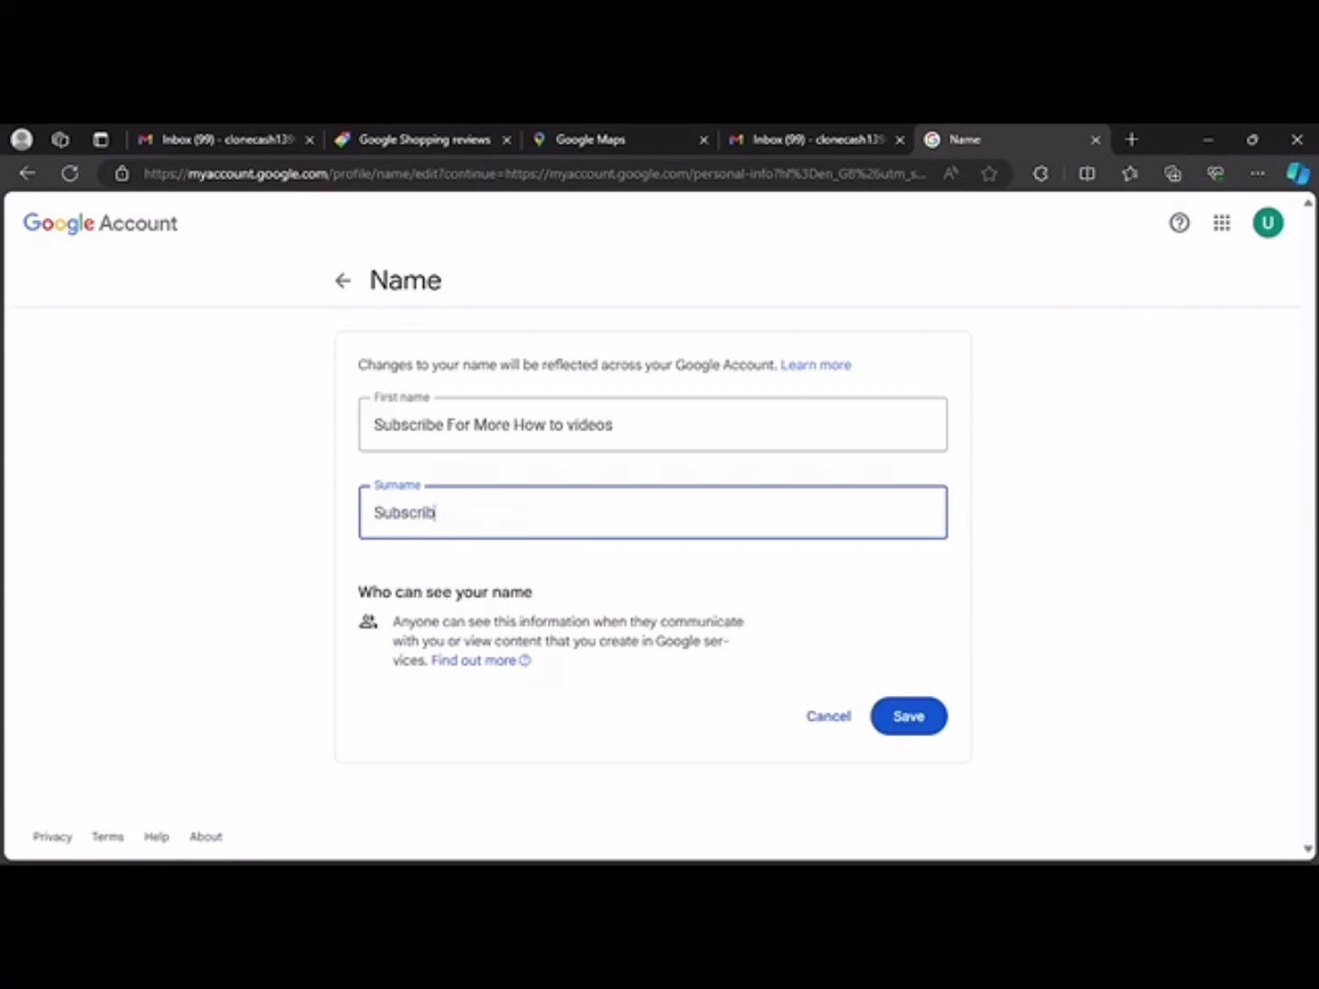
pyautogui.write('e')
# Step: Set the first name to "Unlcockmoreguides" and save the account name
pyautogui.hotkey('shift', 'Tab')
pyautogui.write('Unlo')
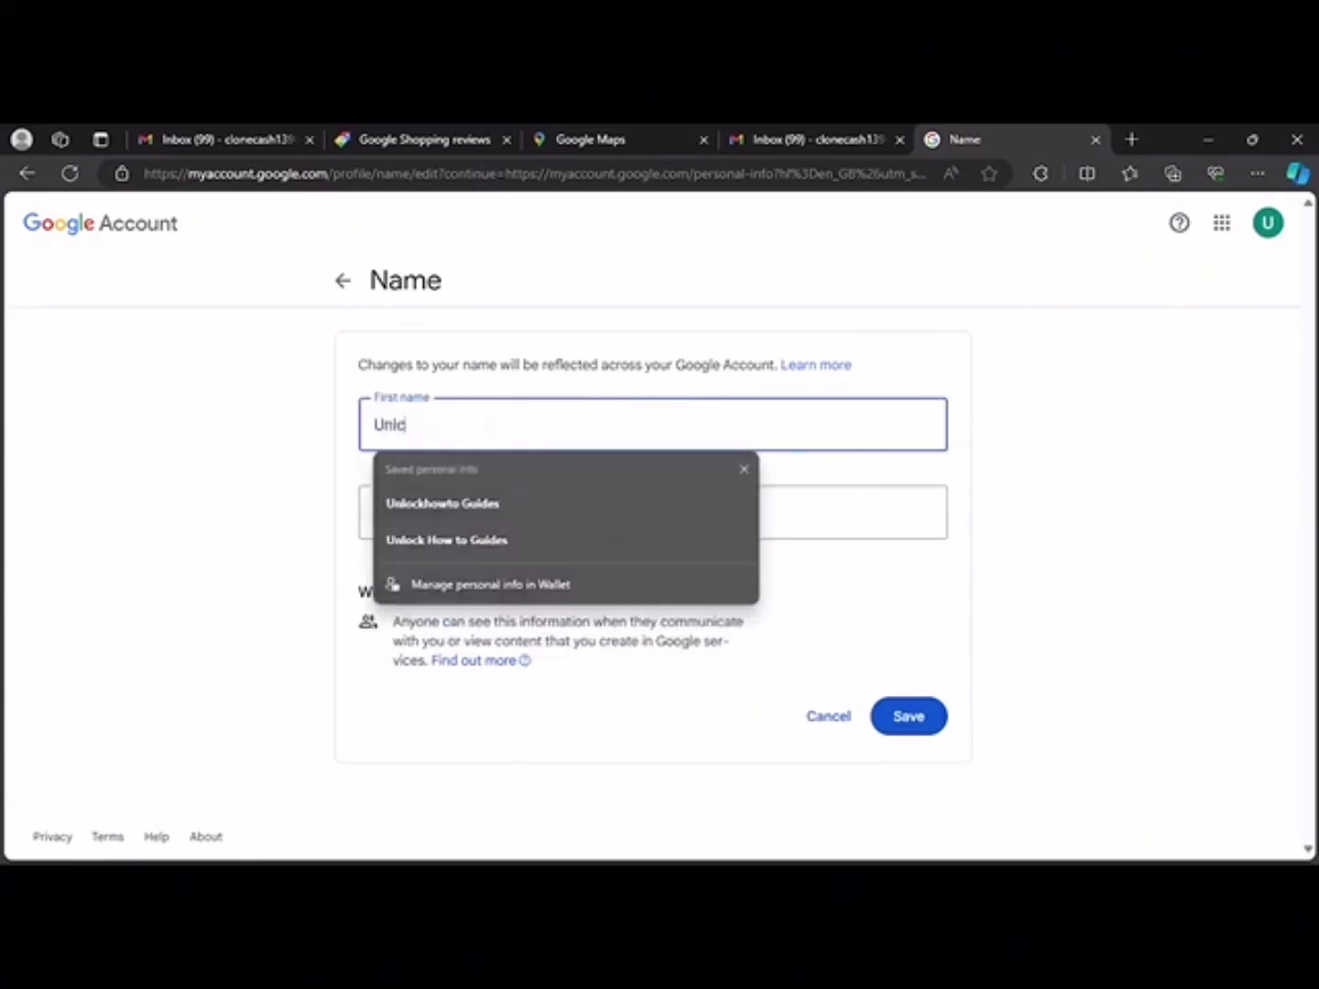
pyautogui.write('ock')
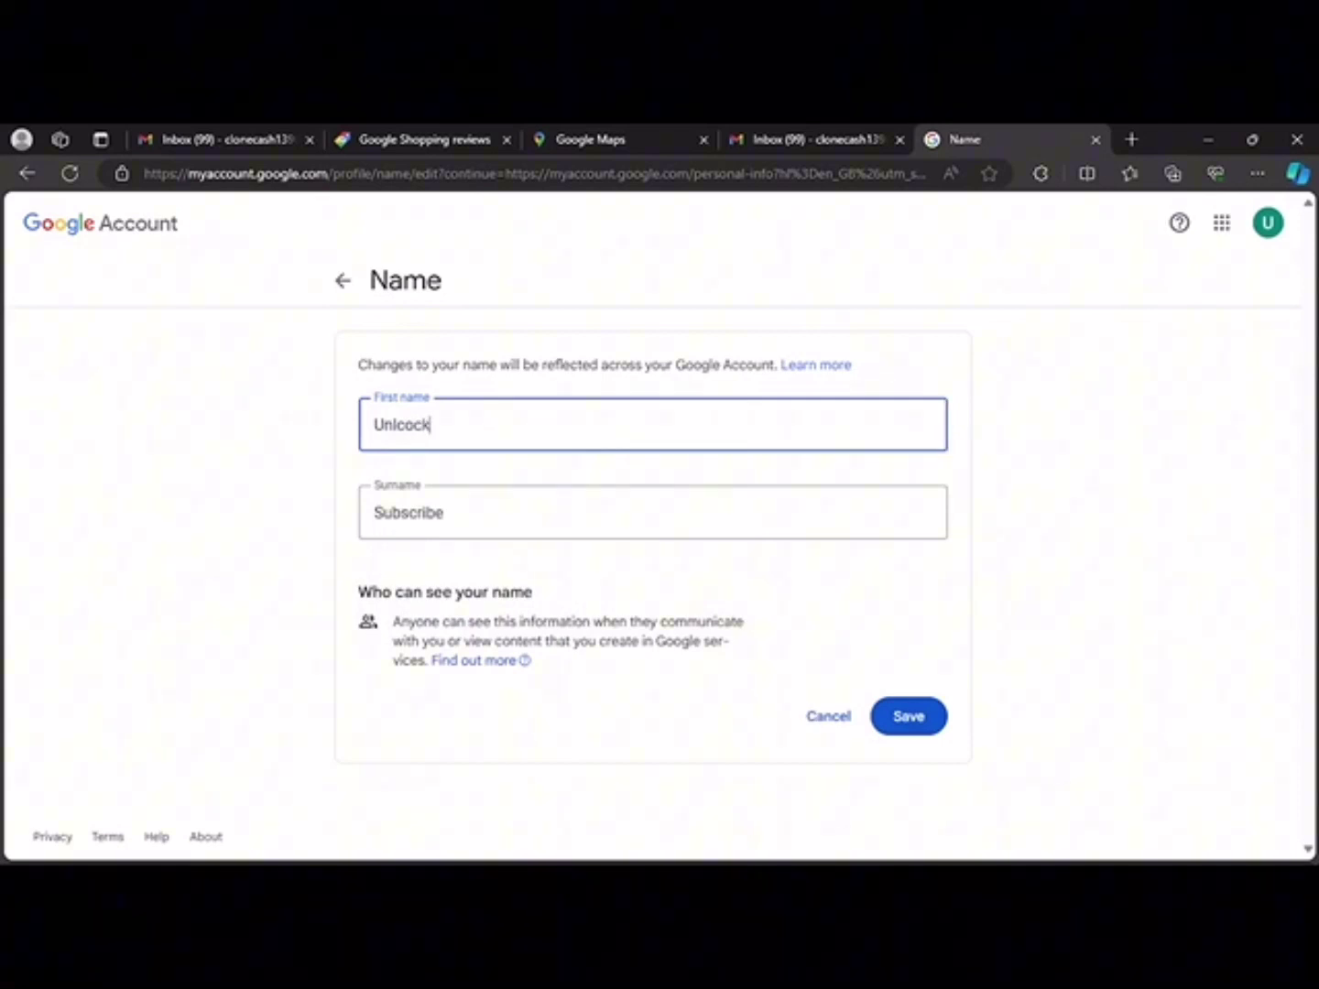
pyautogui.write('moreguides')
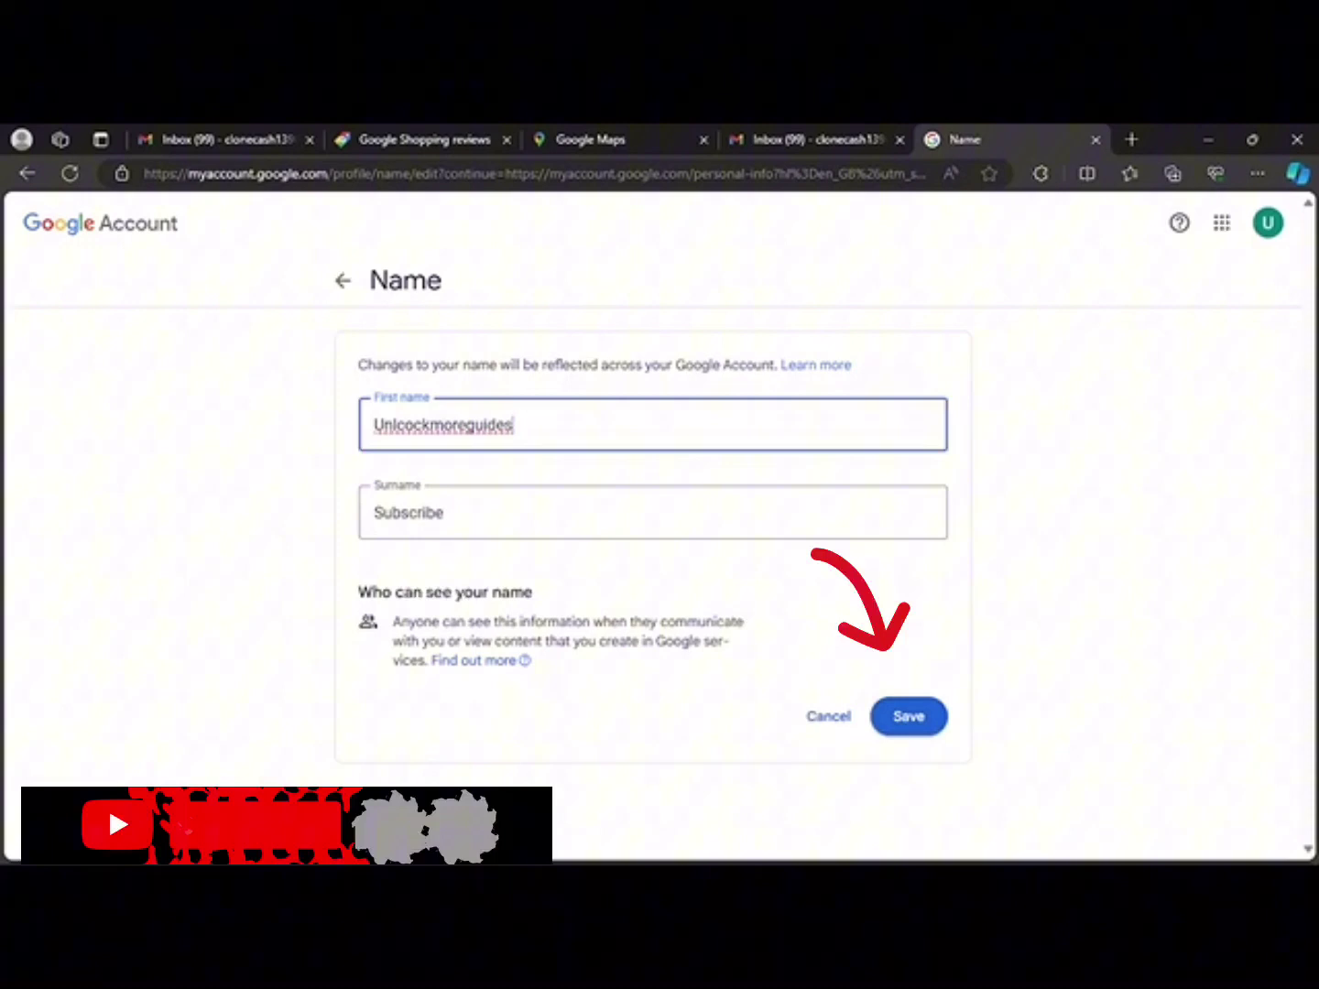
pyautogui.press('Return')
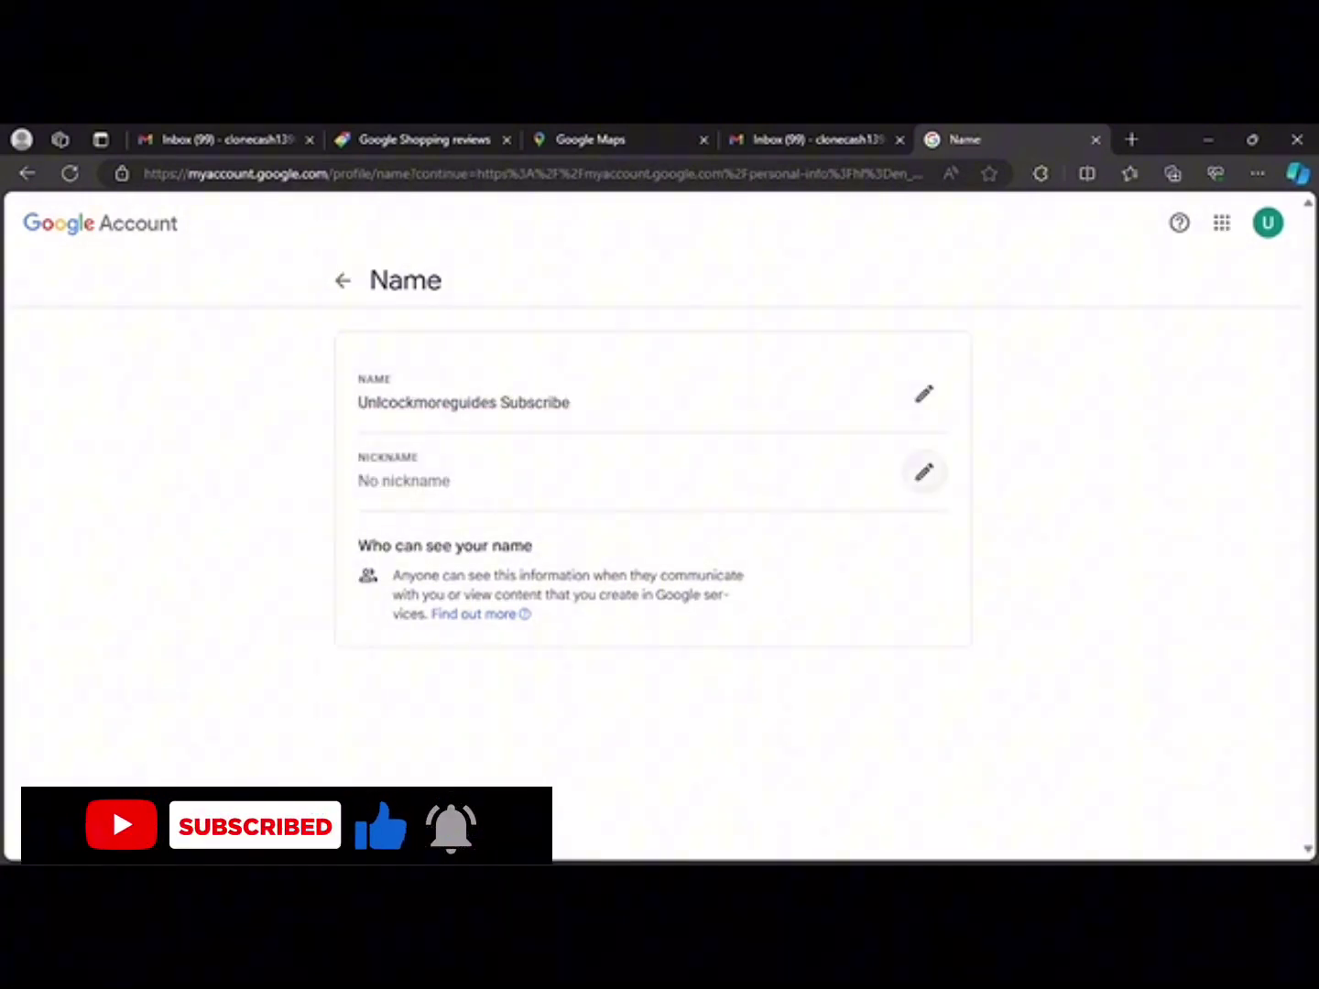
# Step: Add the nickname "Howtomore" to the Google Account and save it
pyautogui.click(924, 472)
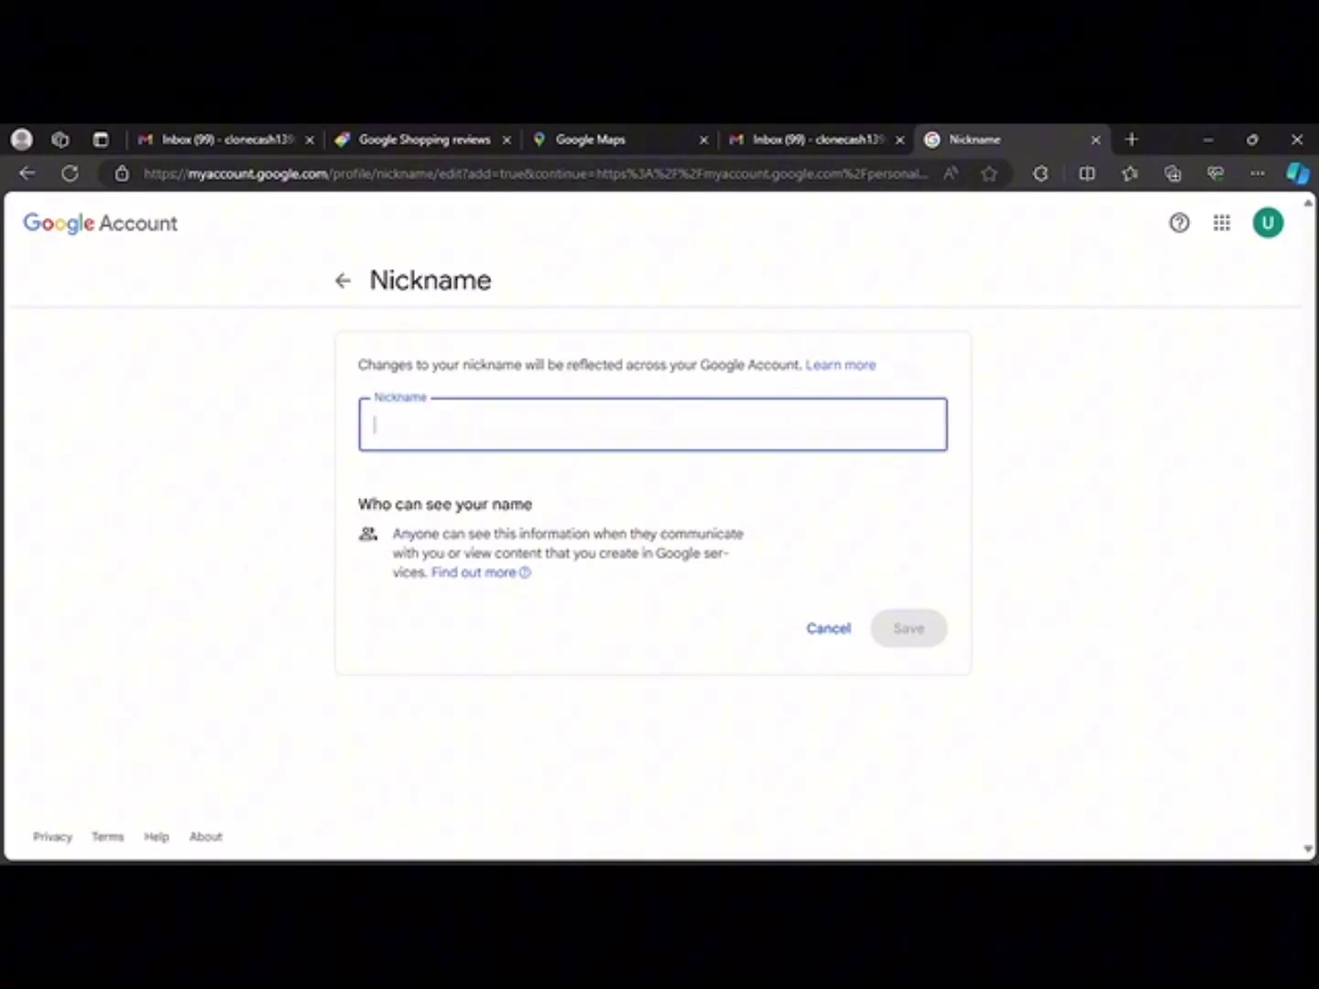
pyautogui.write('Howtomore')
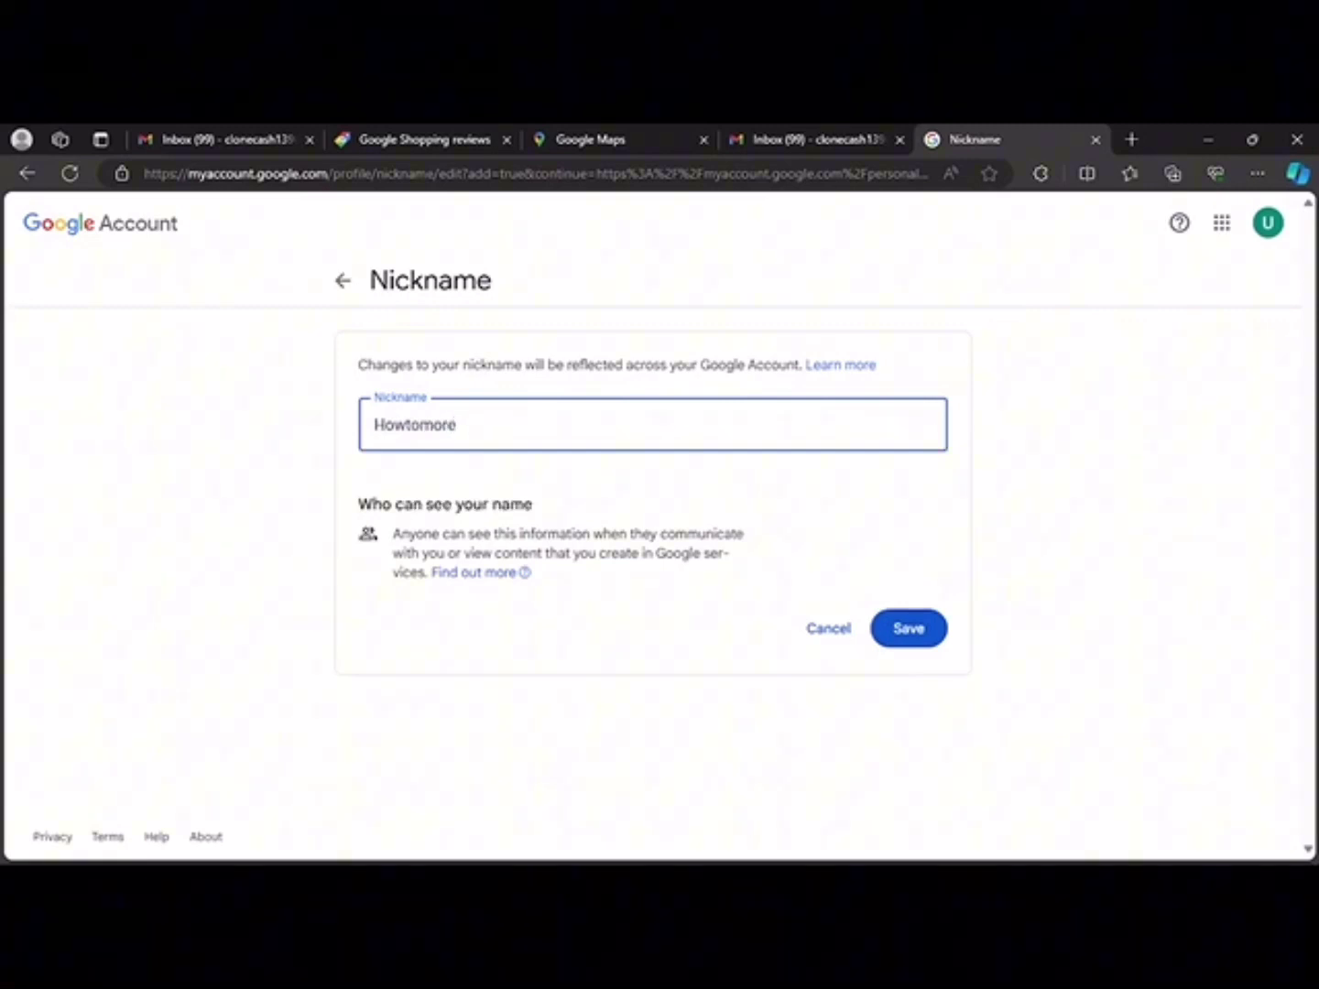
pyautogui.press('Return')
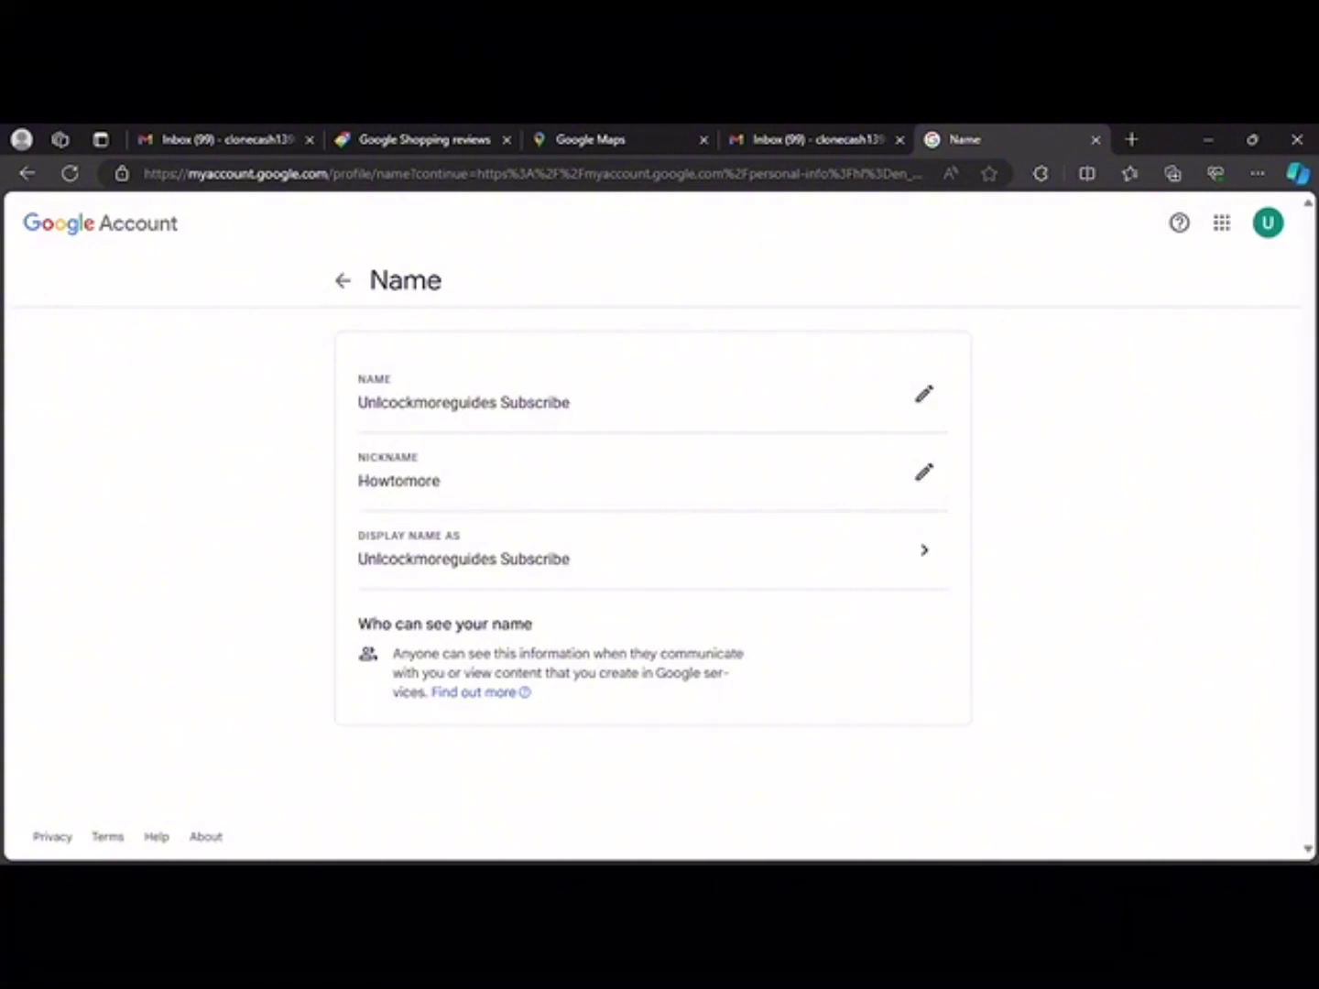
# Step: Reload the Google Shopping reviews page to check the profile name shown there
pyautogui.click(430, 139)
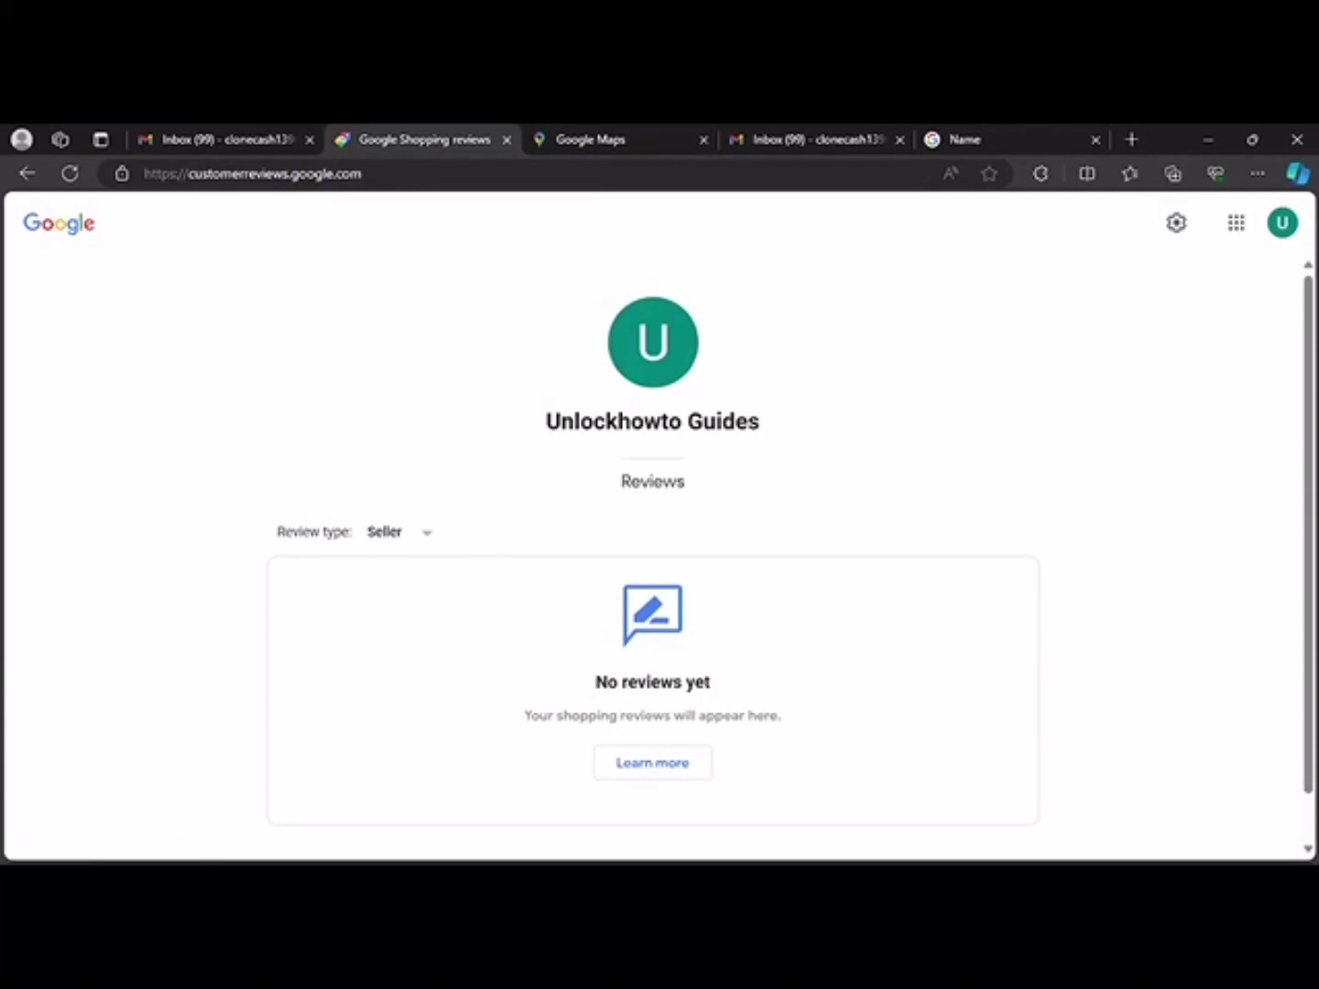
pyautogui.click(71, 173)
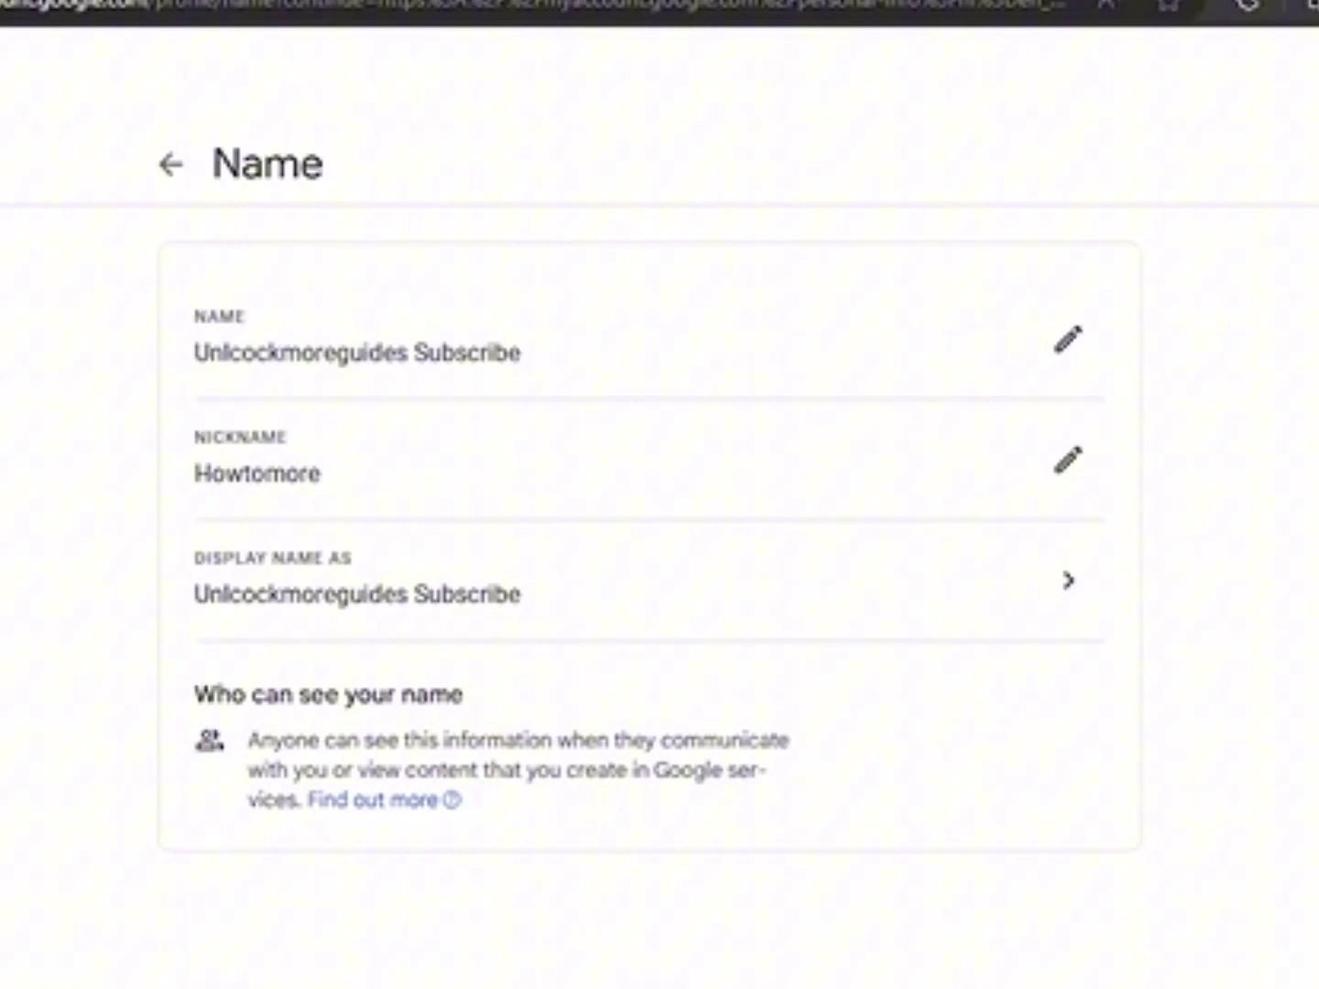
pyautogui.tripleClick(466, 353)
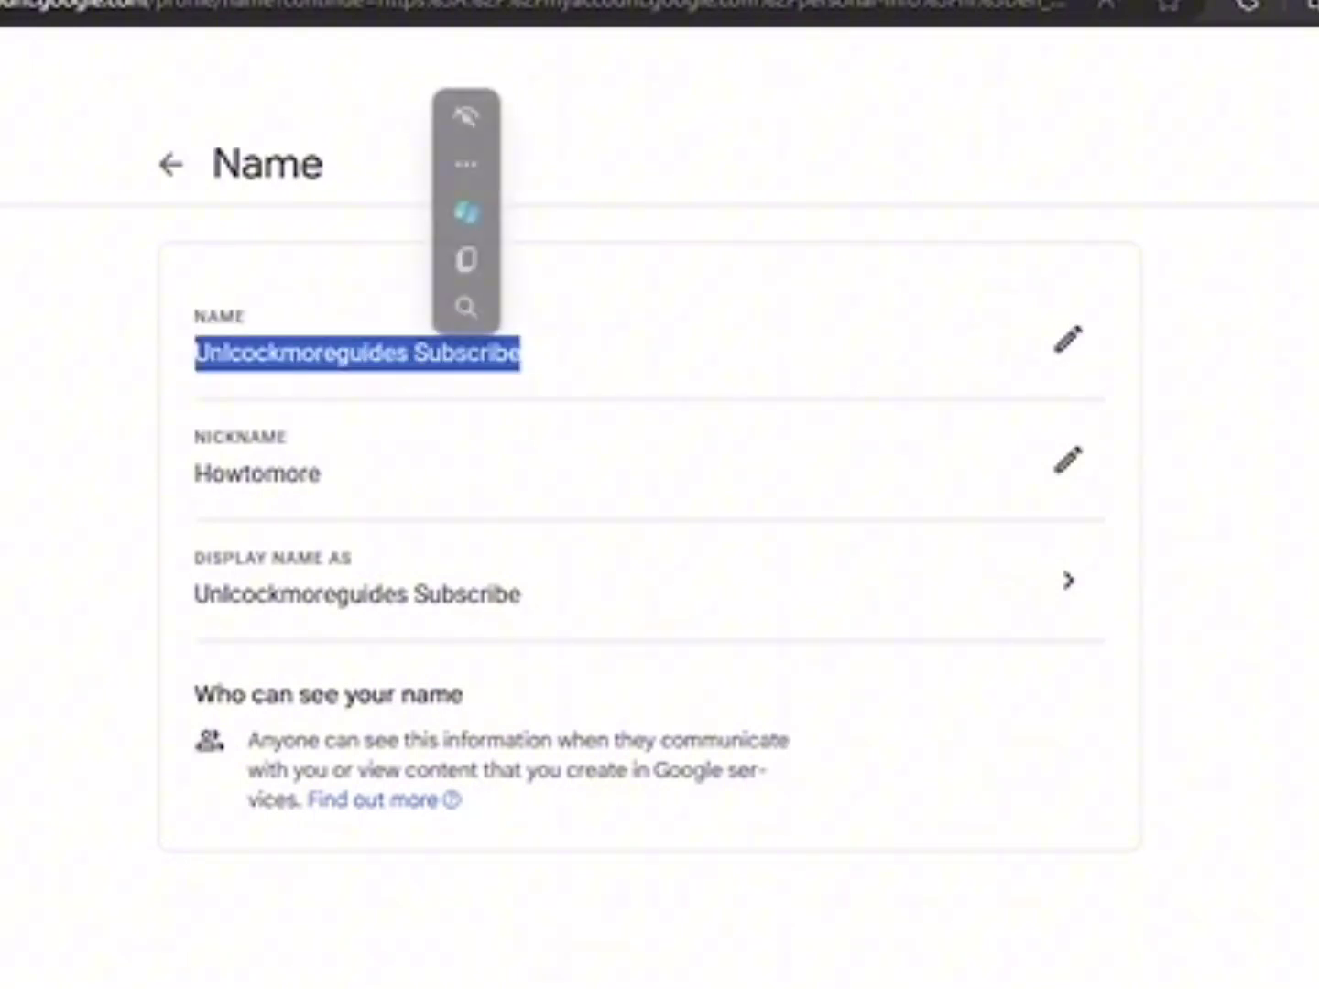
pyautogui.doubleClick(397, 356)
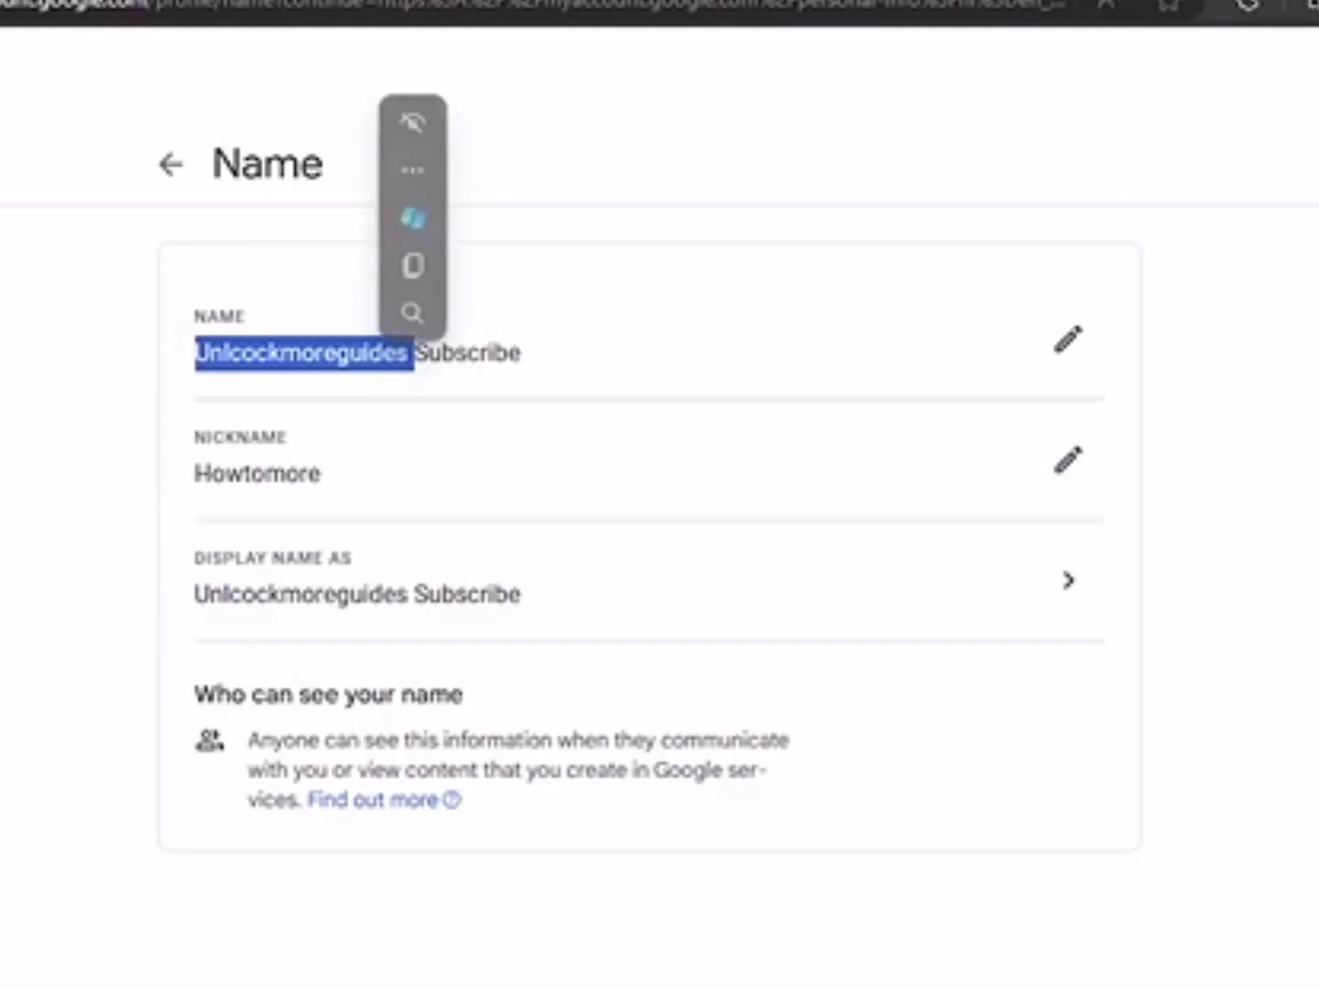
pyautogui.click(403, 357)
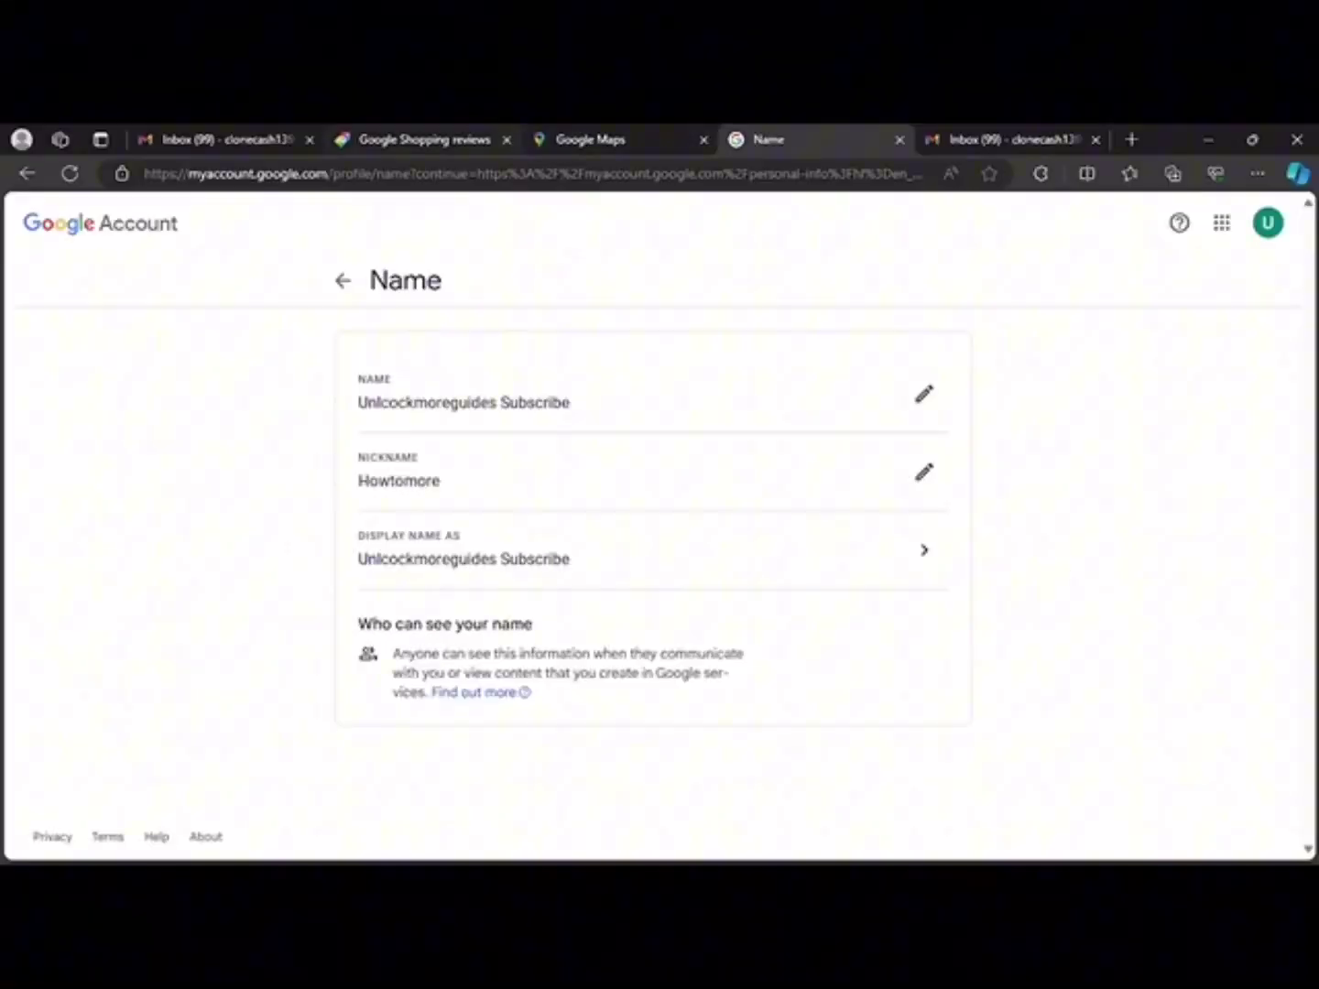
# Step: Check the profile name on the Google Shopping reviews page and on the reloaded Google Maps contributions page
pyautogui.click(424, 140)
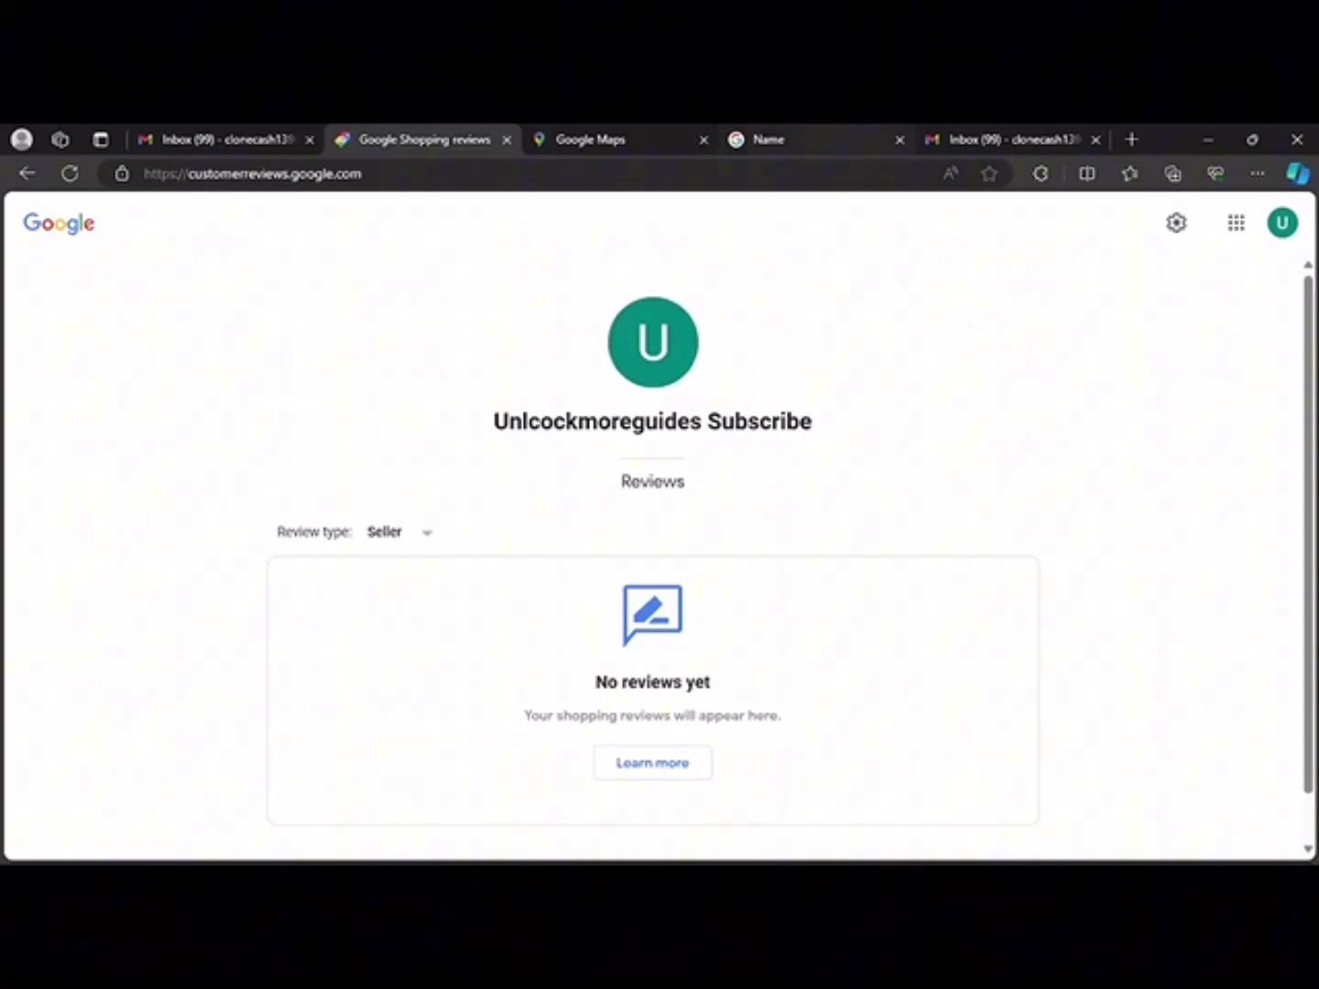
pyautogui.click(621, 141)
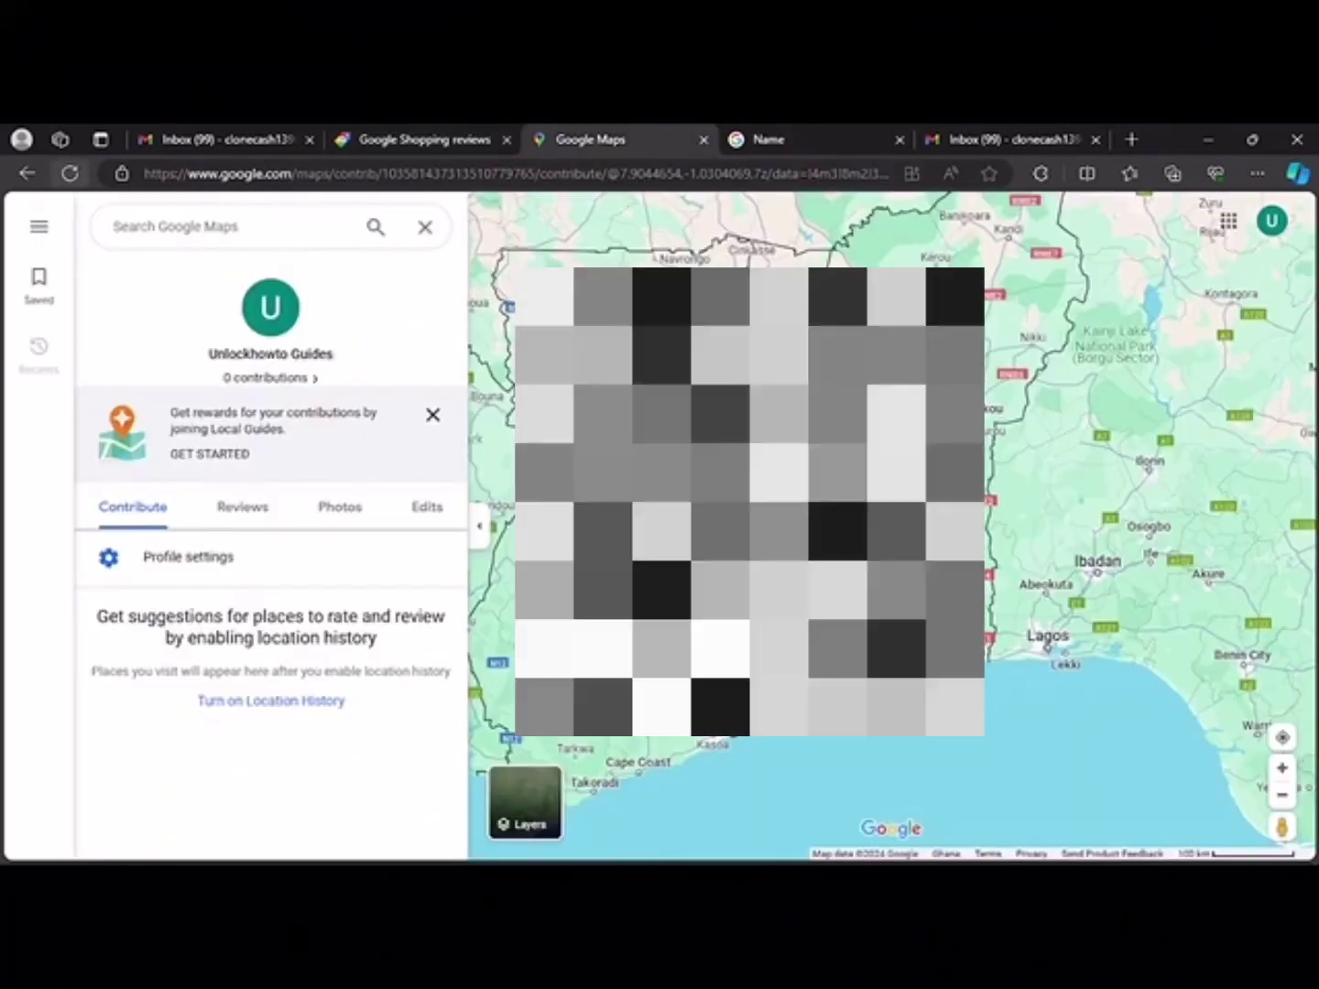
pyautogui.click(70, 175)
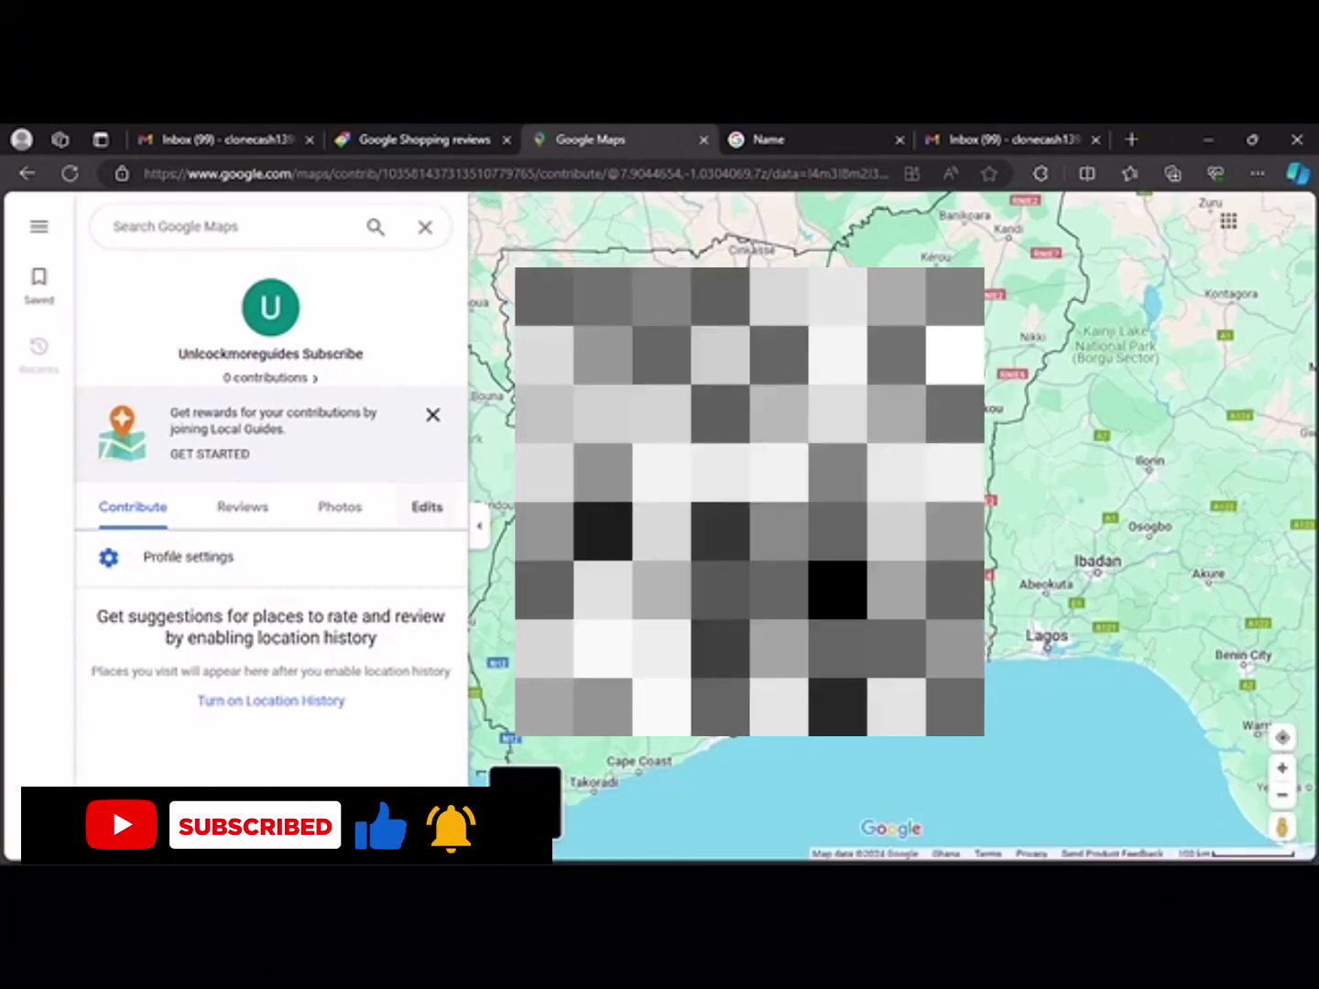
# Step: Revisit the account's Name page and the Gmail inbox, and return to the Google Shopping reviews profile
pyautogui.click(806, 140)
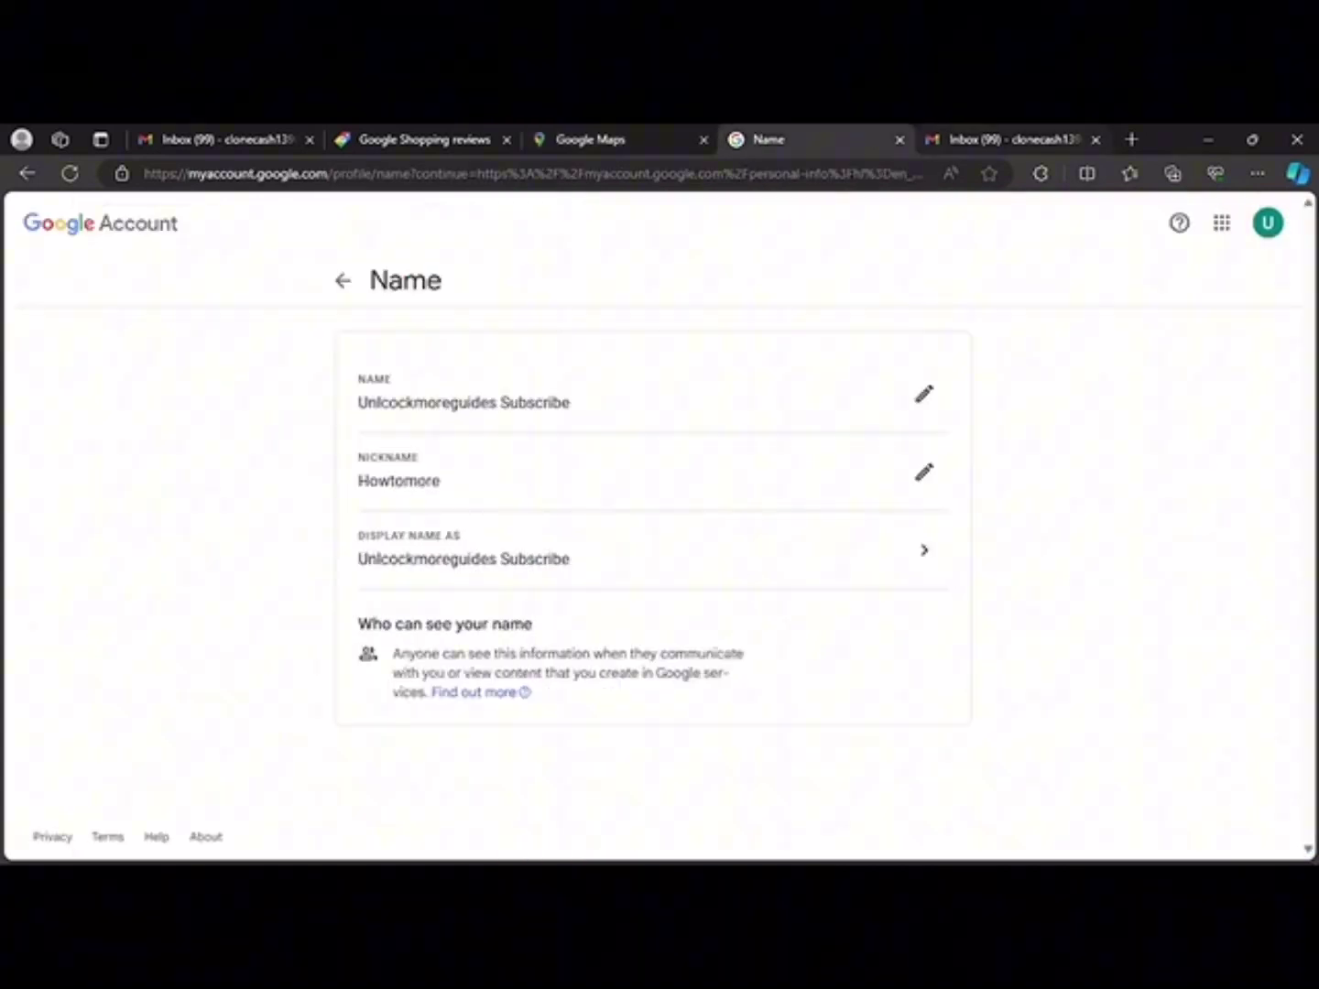
pyautogui.hotkey('ctrl', 'Tab')
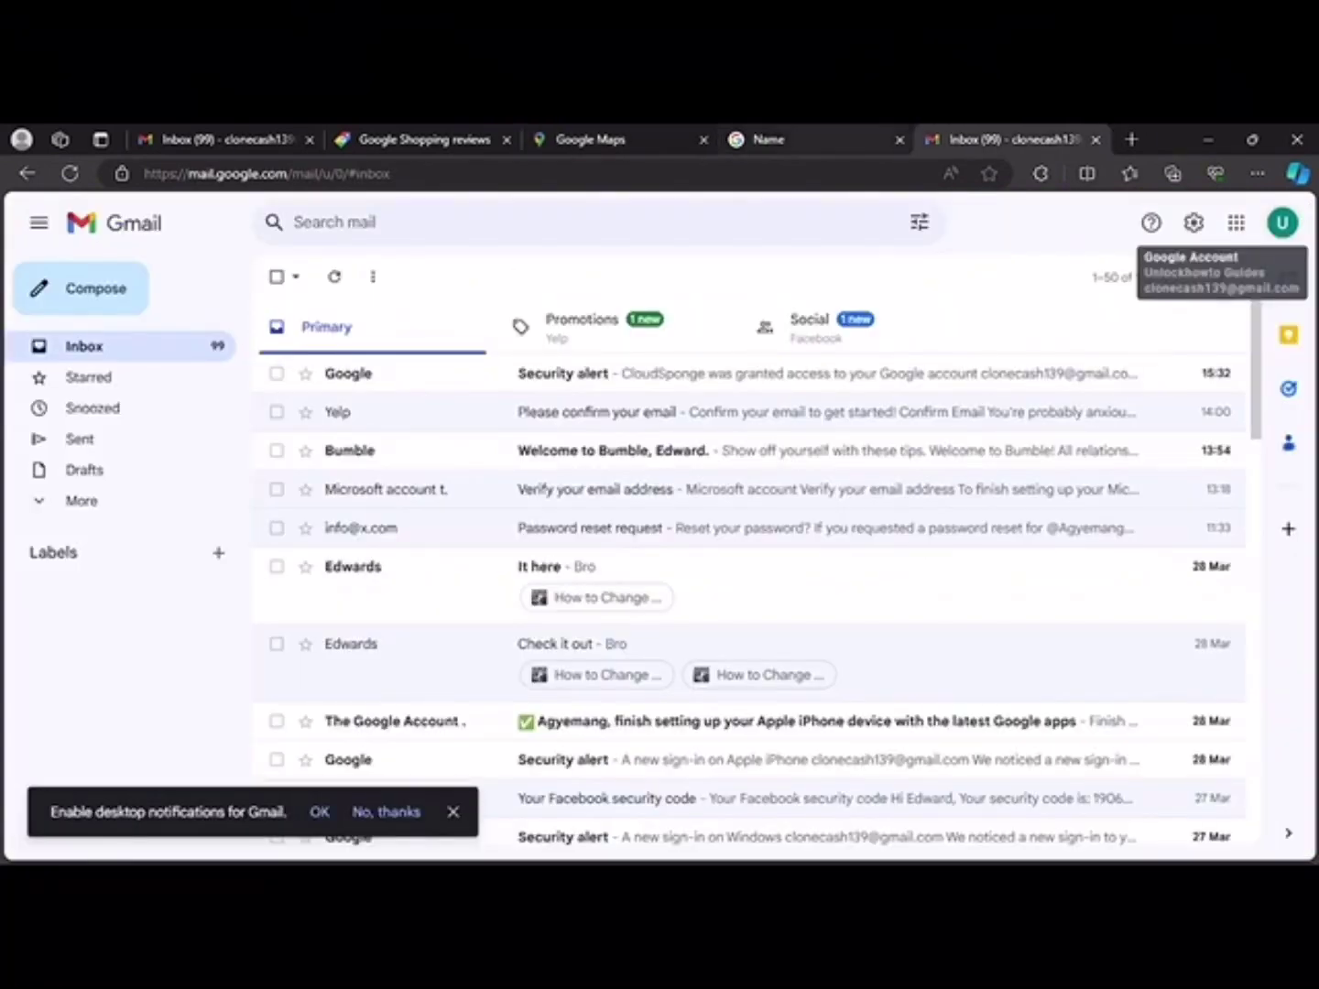
pyautogui.hotkey('ctrl', 'shift', 'Tab')
pyautogui.hotkey('ctrl', 'shift', 'Tab')
pyautogui.hotkey('ctrl', 'shift', 'Tab')
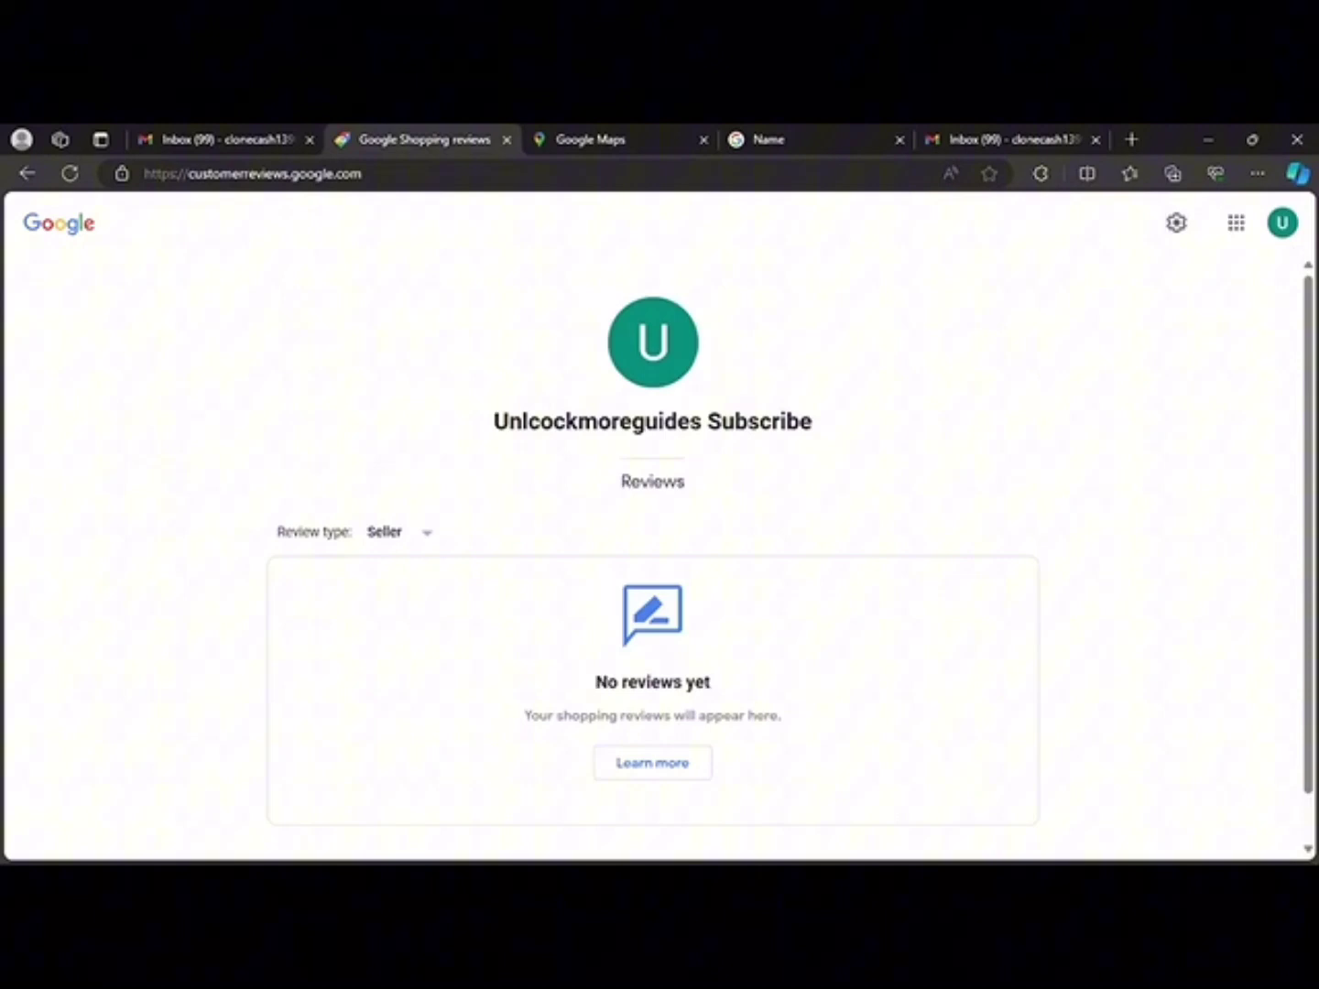